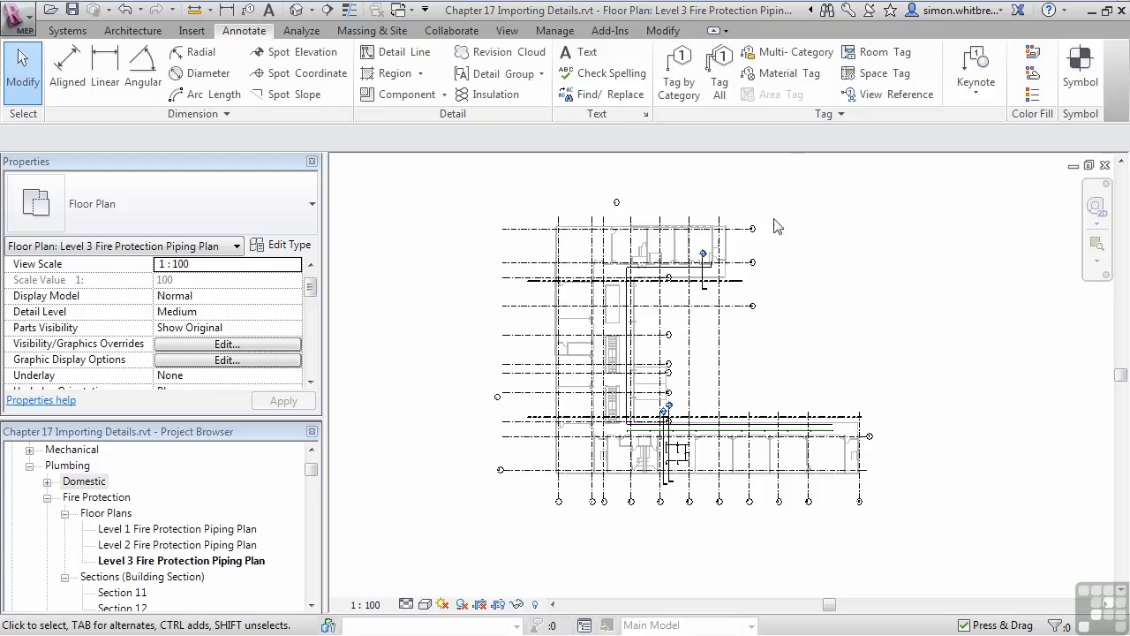
- Open the building section view from the section marker near grid B on the Level 3 fire protection piping plan
scroll(707, 275, up, 2)
scroll(706, 275, up, 5)
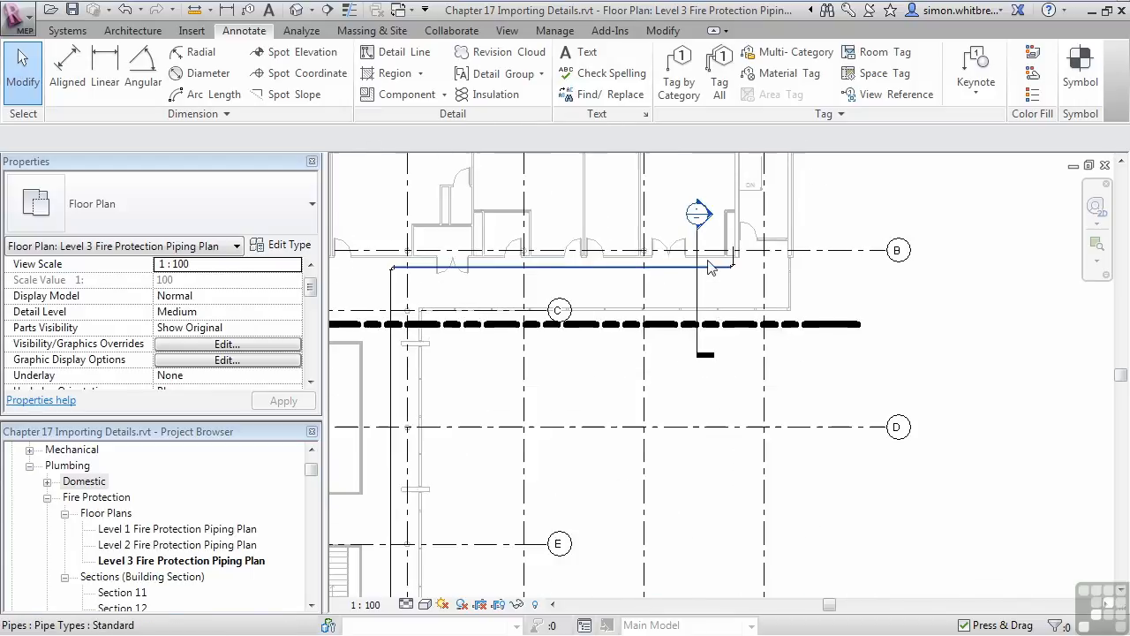
middle_drag(669, 415, 658, 466)
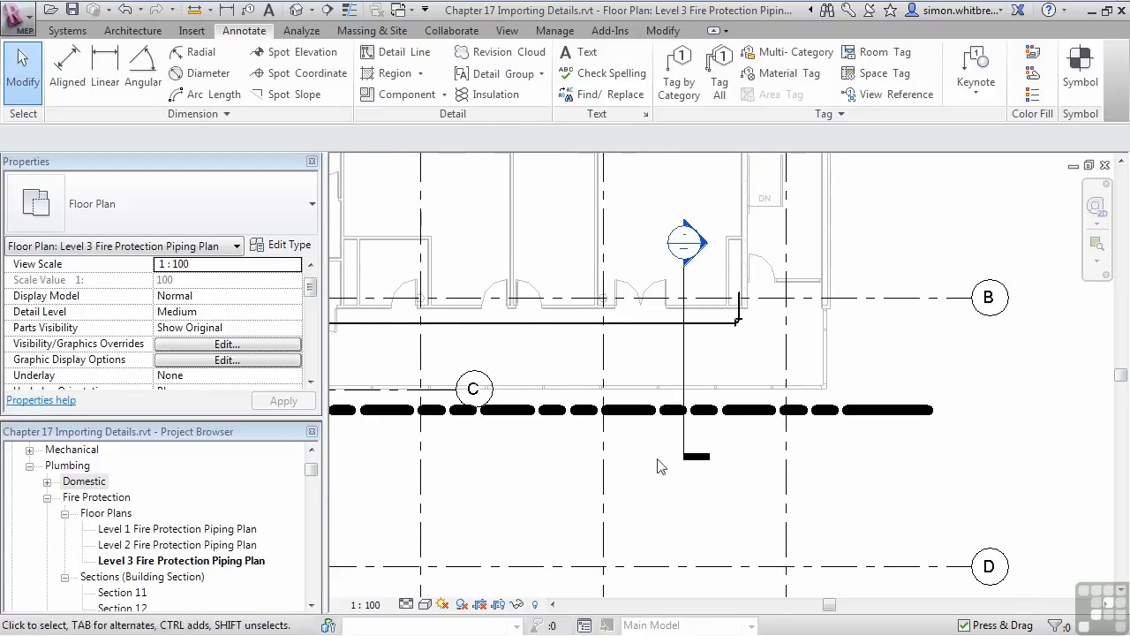
double_click(682, 243)
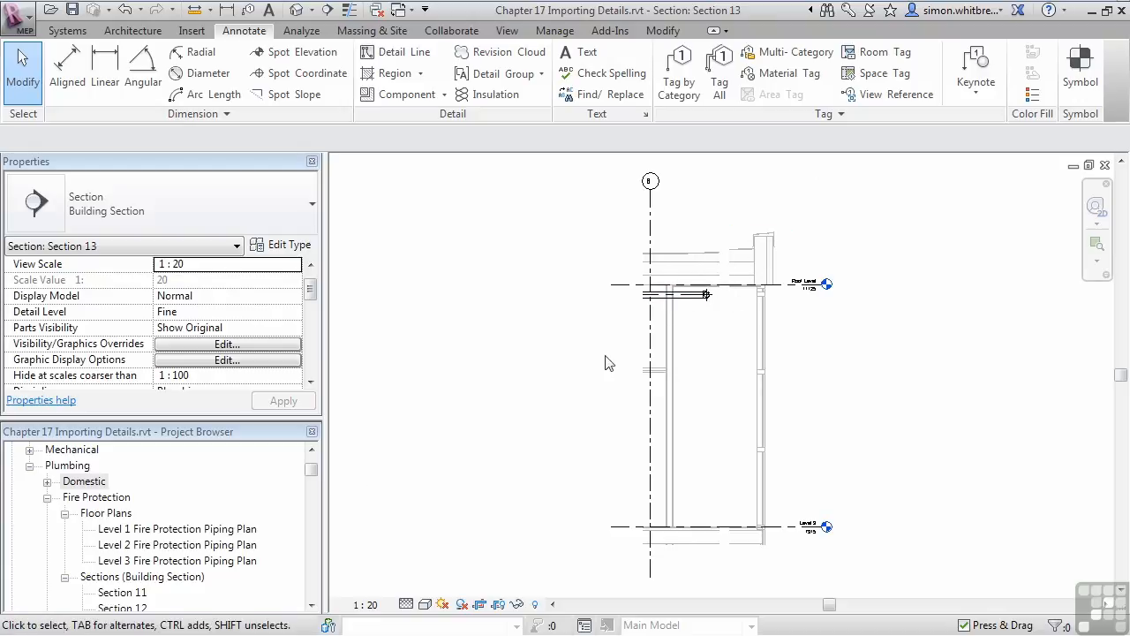
- Create a callout around the end of the pipe just below Roof Level in the section
click(510, 33)
click(484, 63)
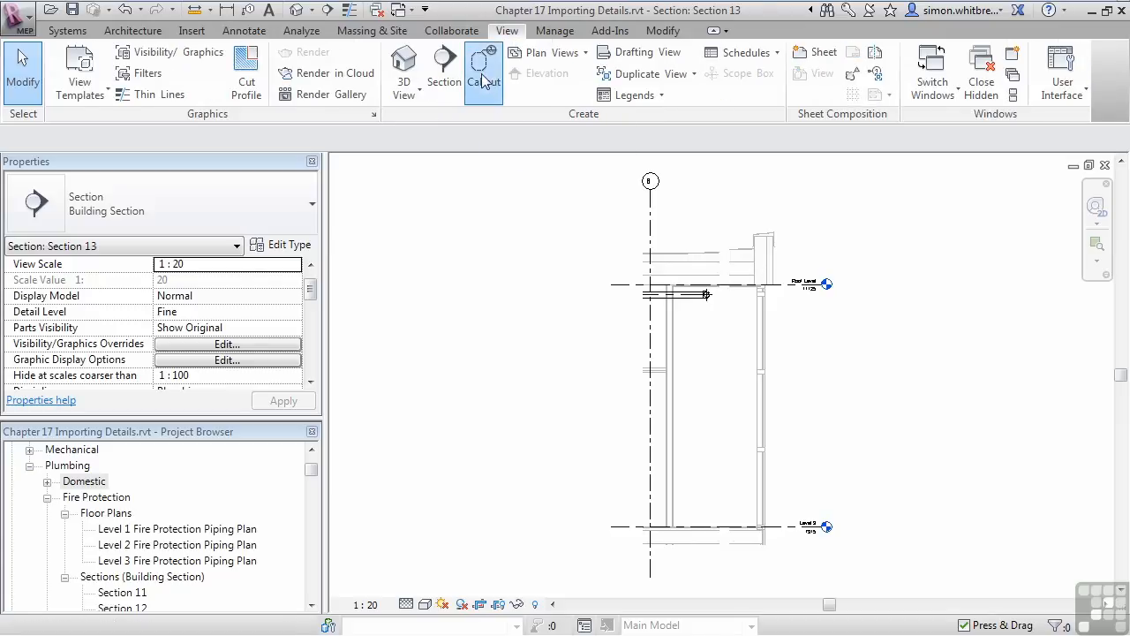
click(692, 308)
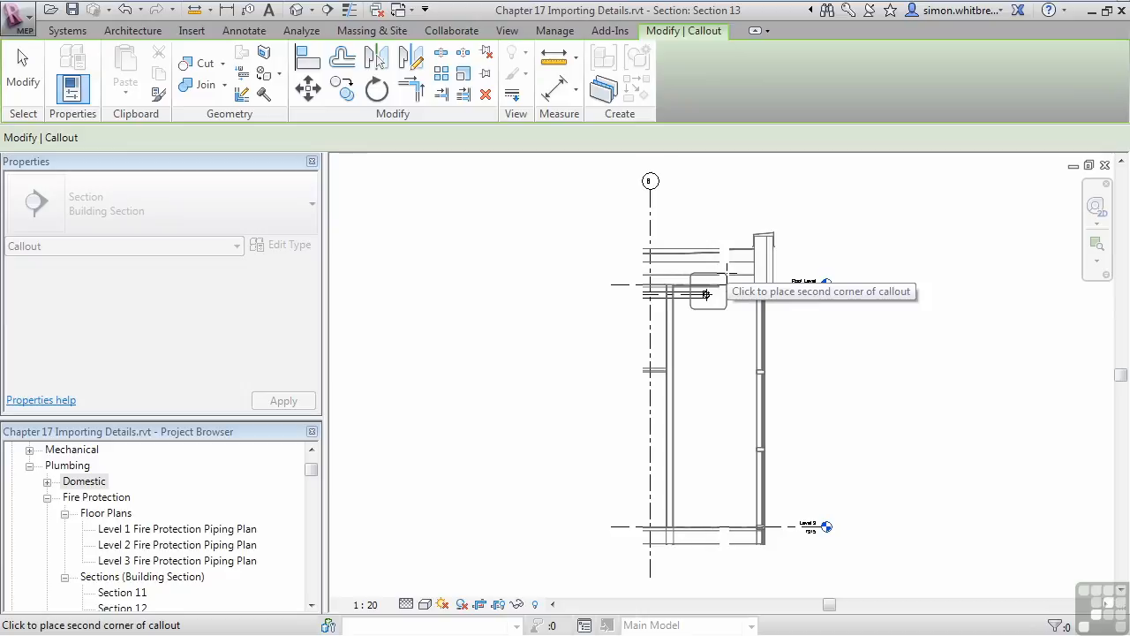
click(706, 295)
- Shift the callout boundary slightly around the pipe end and move its head above the boundary's upper-left corner
scroll(720, 305, up, 3)
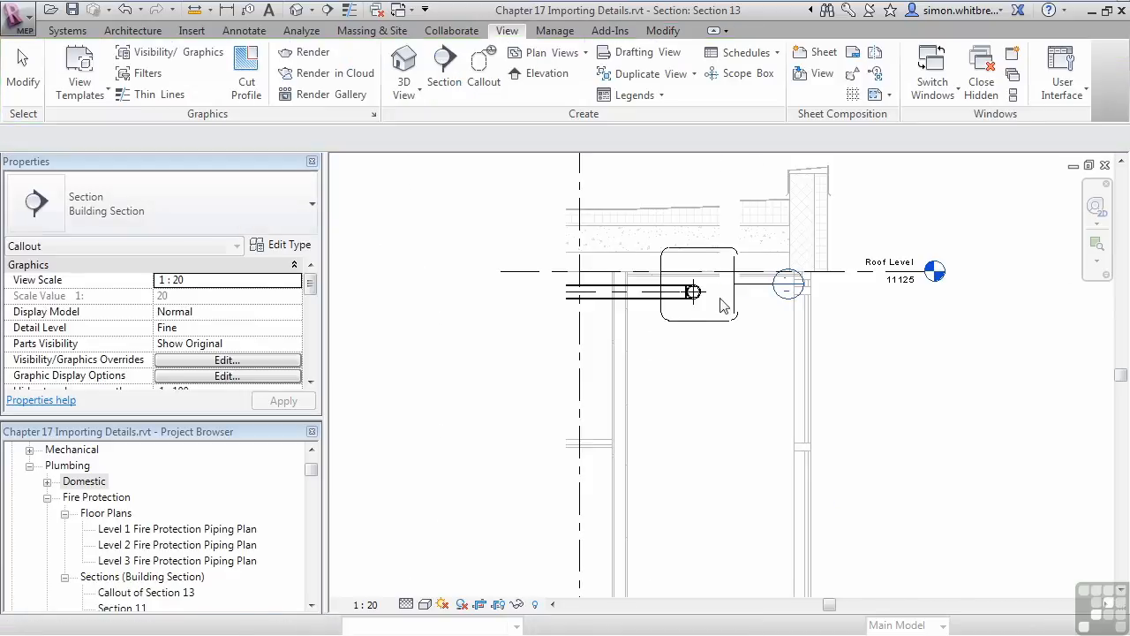
click(686, 403)
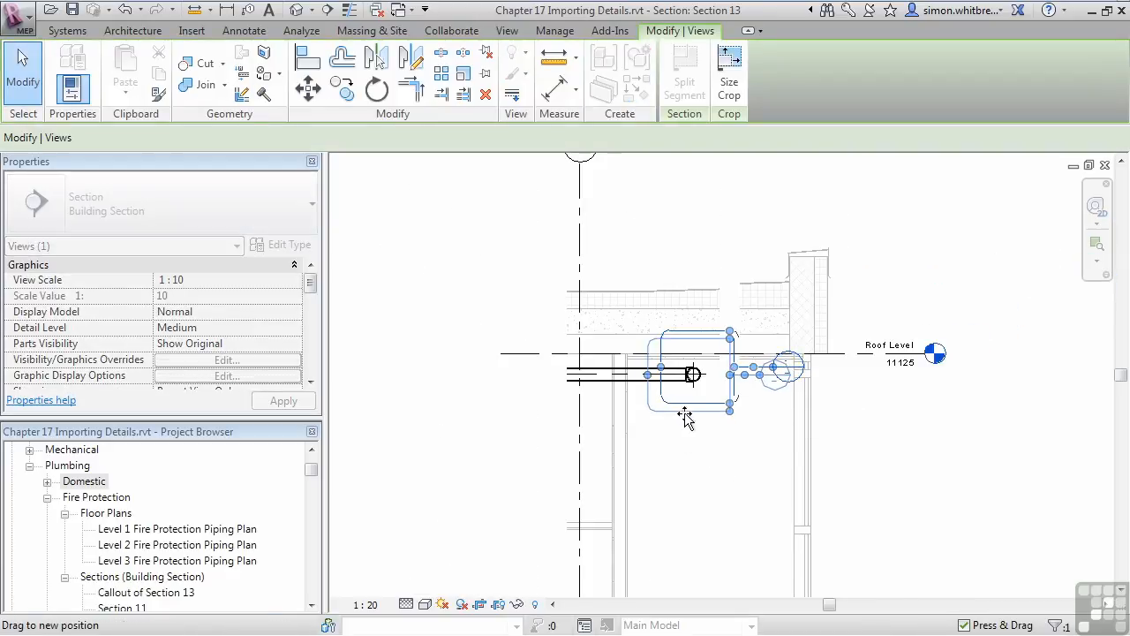
drag(654, 316, 636, 298)
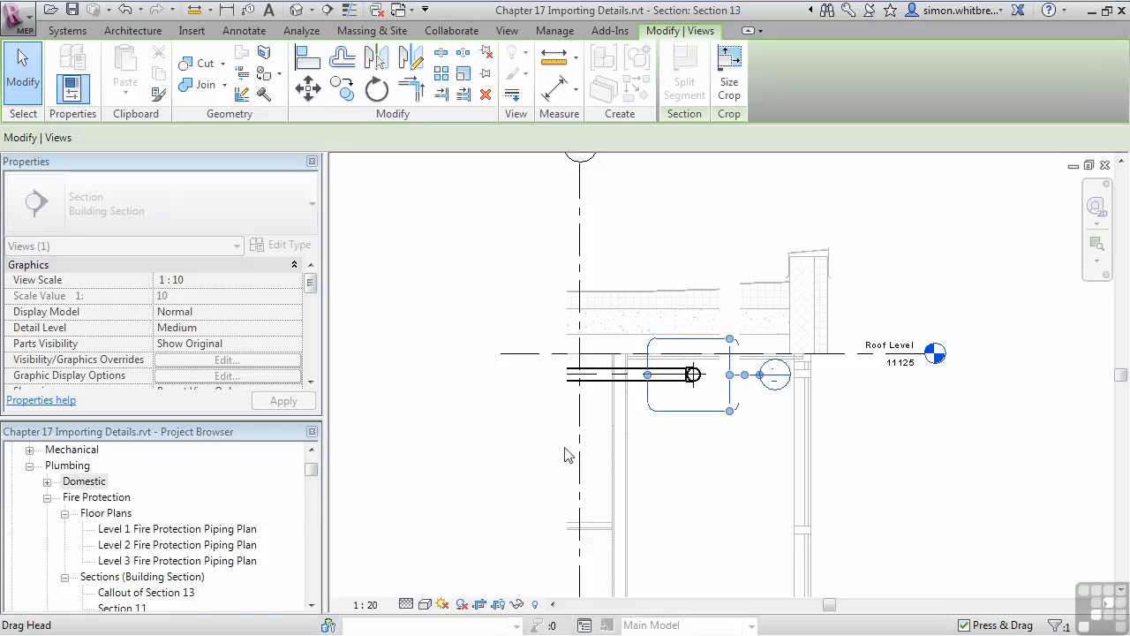
click(616, 220)
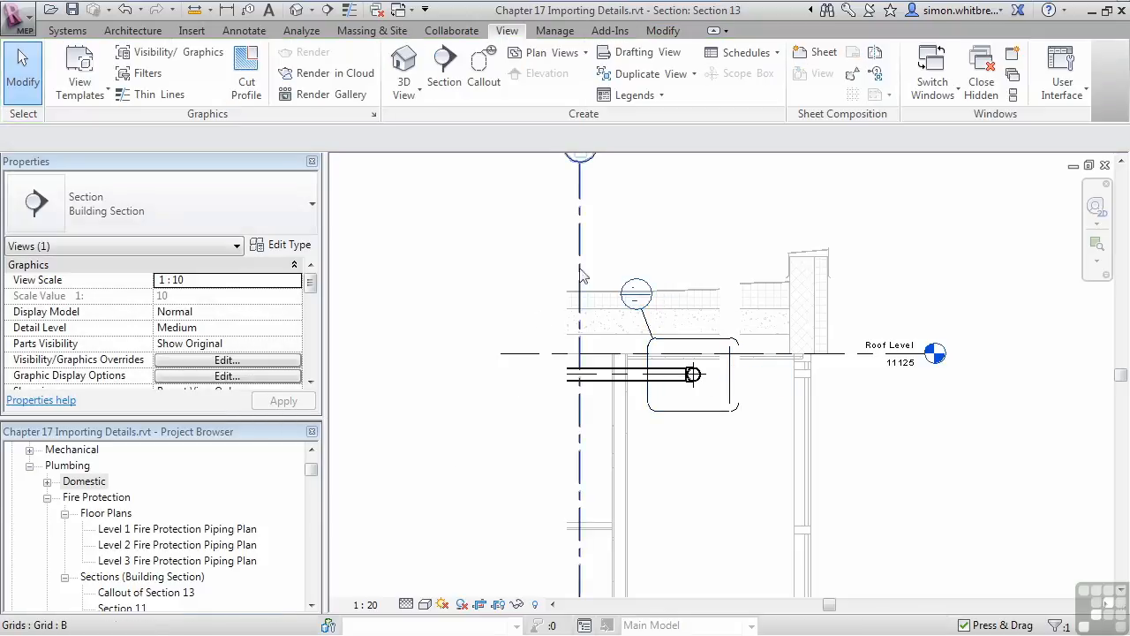
- Open the callout view of Section 13 and set its detail level to Fine
double_click(629, 305)
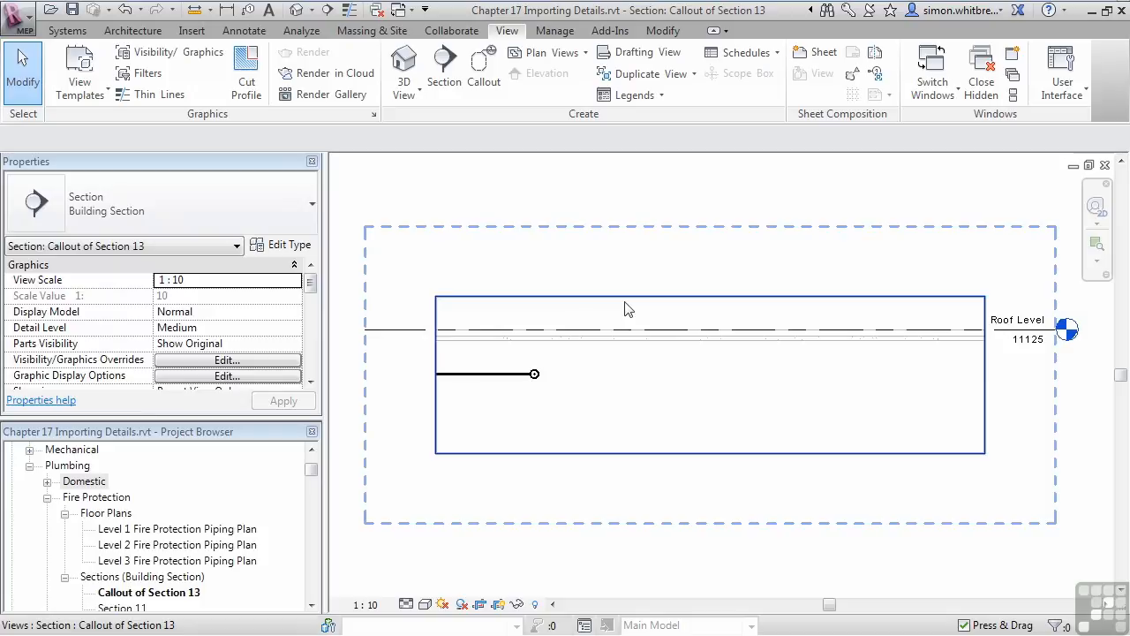
click(407, 605)
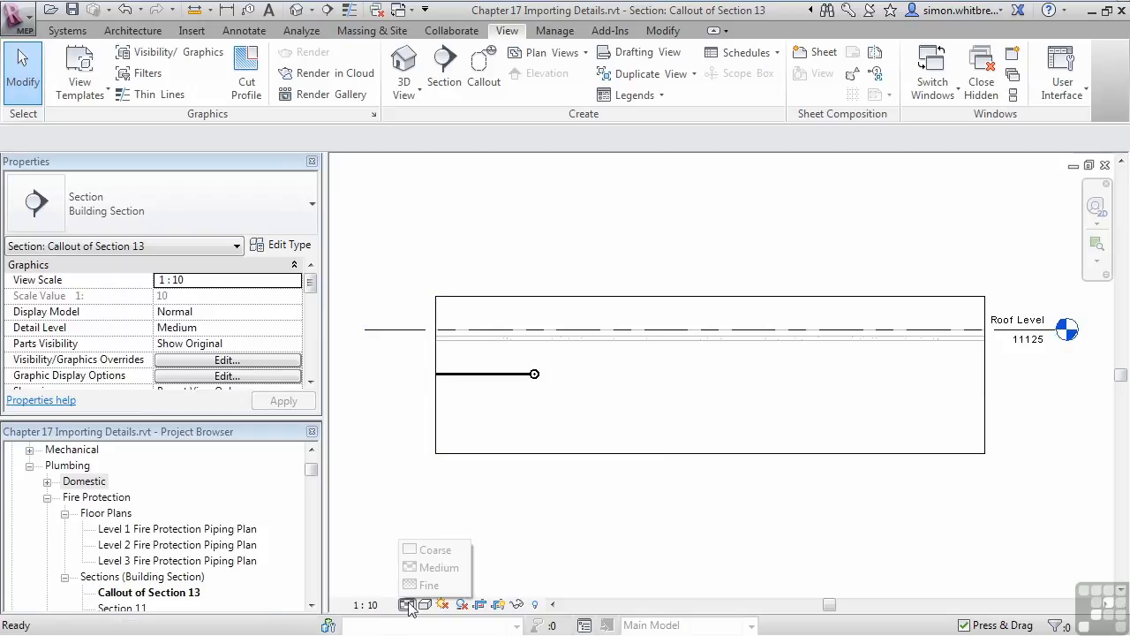
click(429, 585)
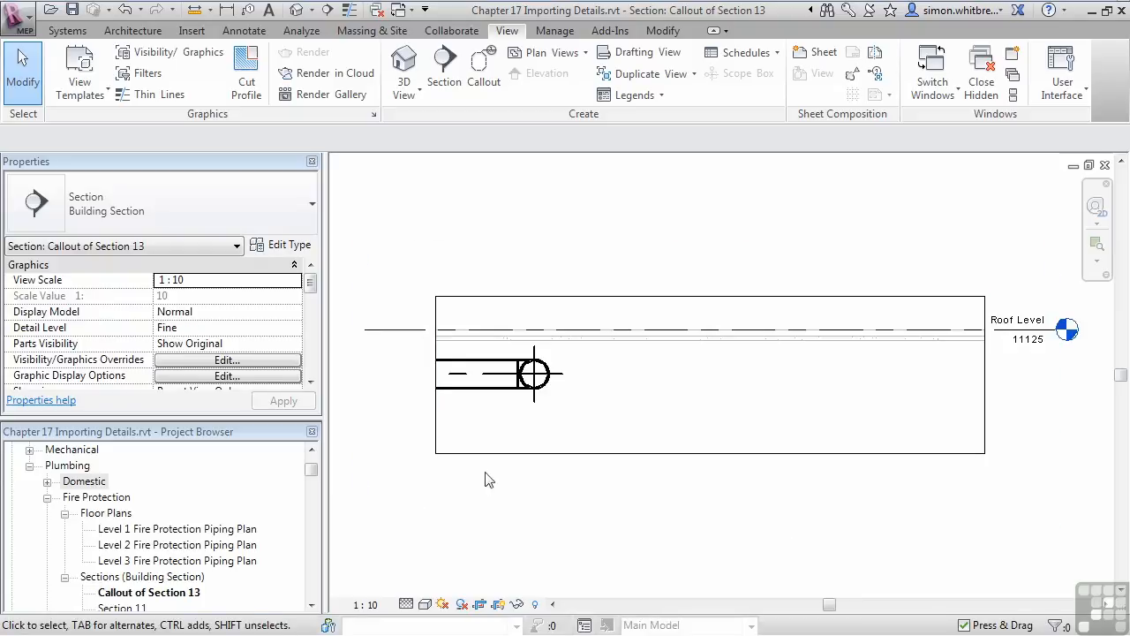
- Narrow the callout view's crop region by bringing its right edge closer to the pipe end
drag(987, 392, 665, 361)
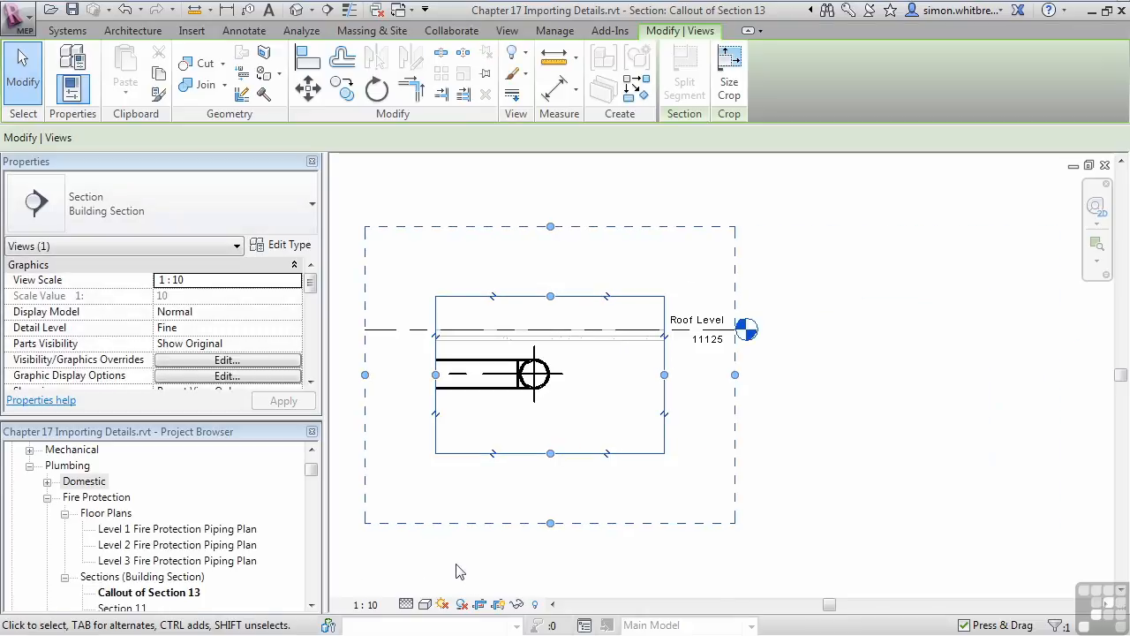
click(456, 572)
middle_drag(440, 505, 567, 482)
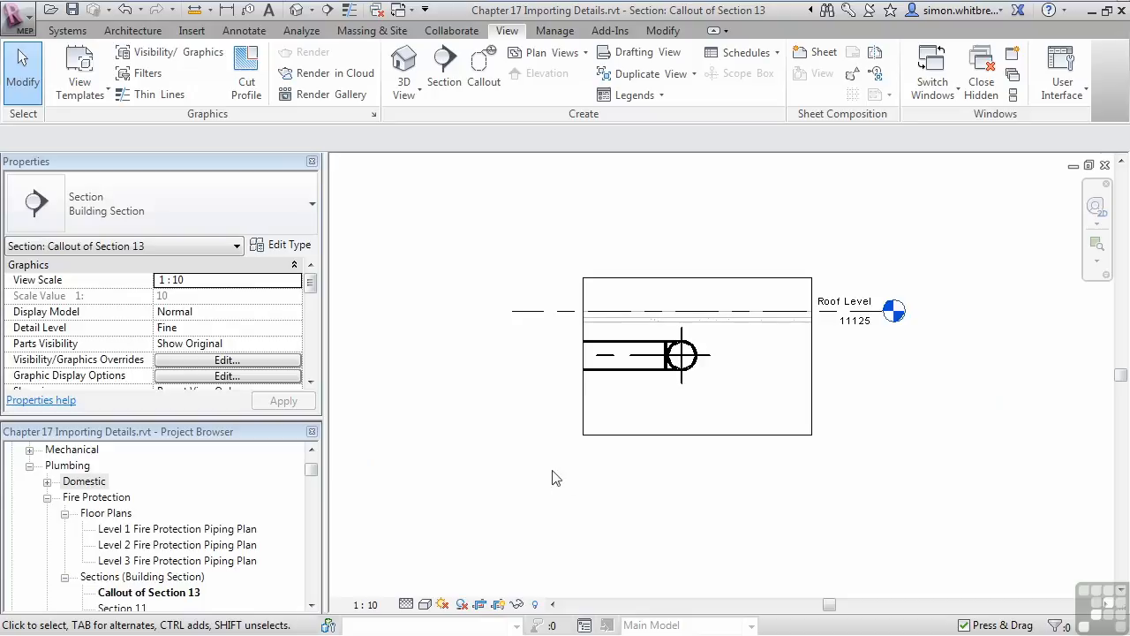
- Start a CAD import and choose PipeHanger.dwg from the Chapter 17 folder
click(190, 32)
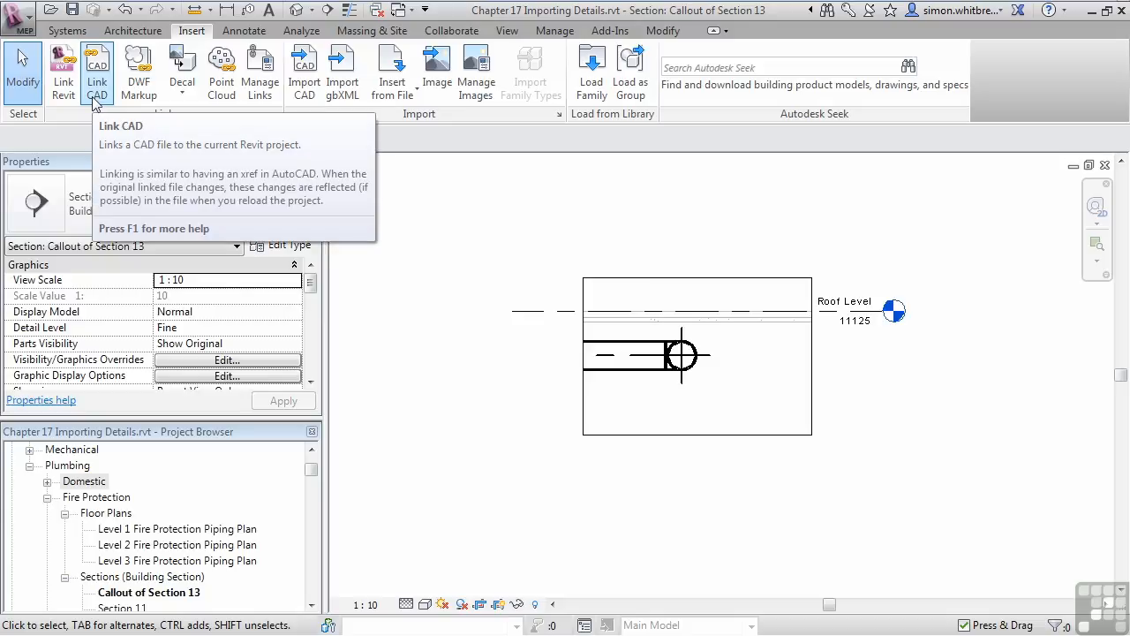
click(301, 78)
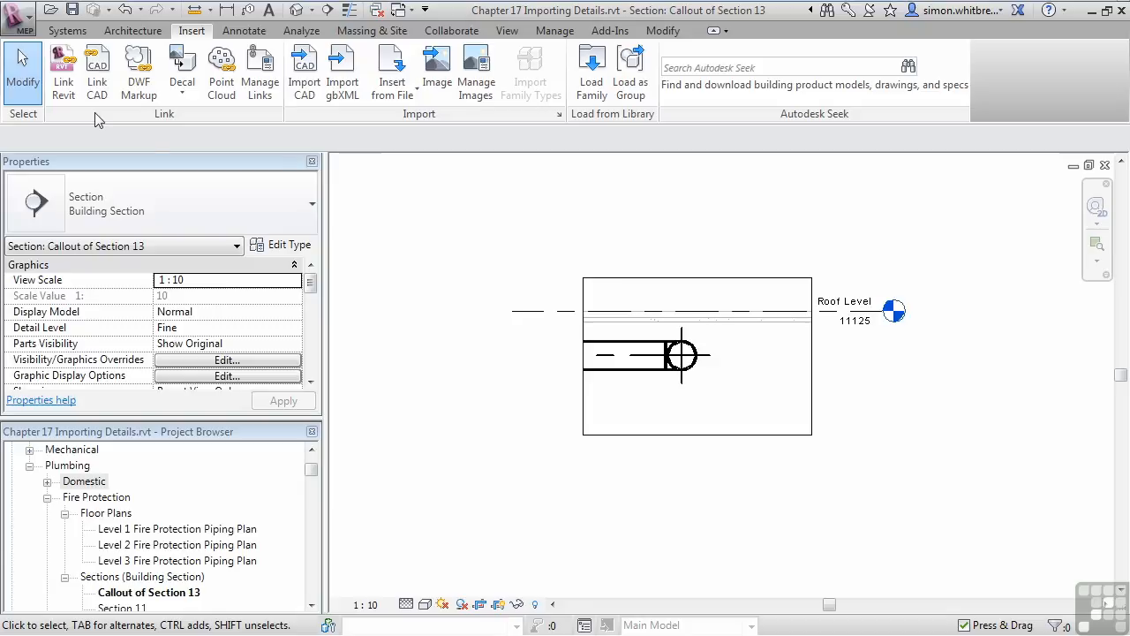
click(303, 67)
drag(1006, 213, 545, 138)
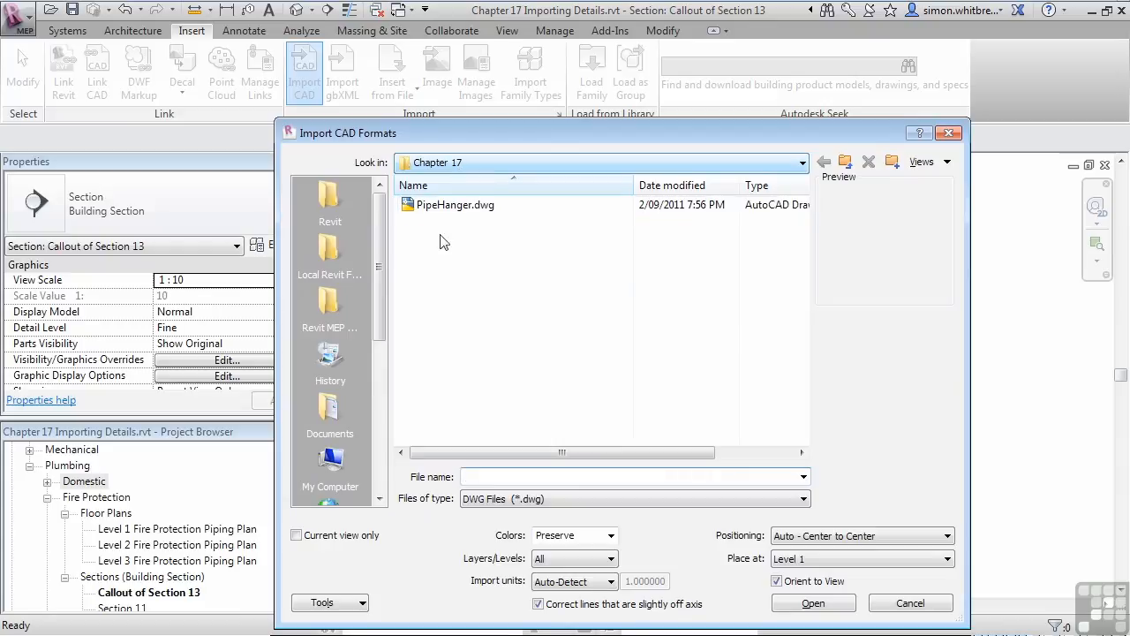
click(434, 208)
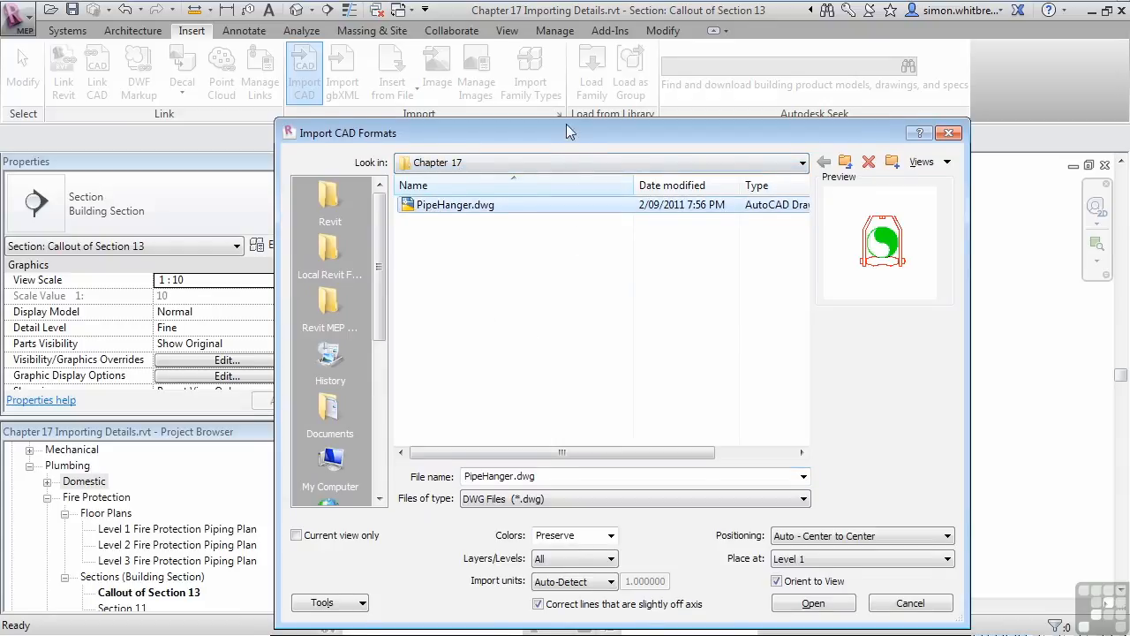
drag(567, 127, 556, 83)
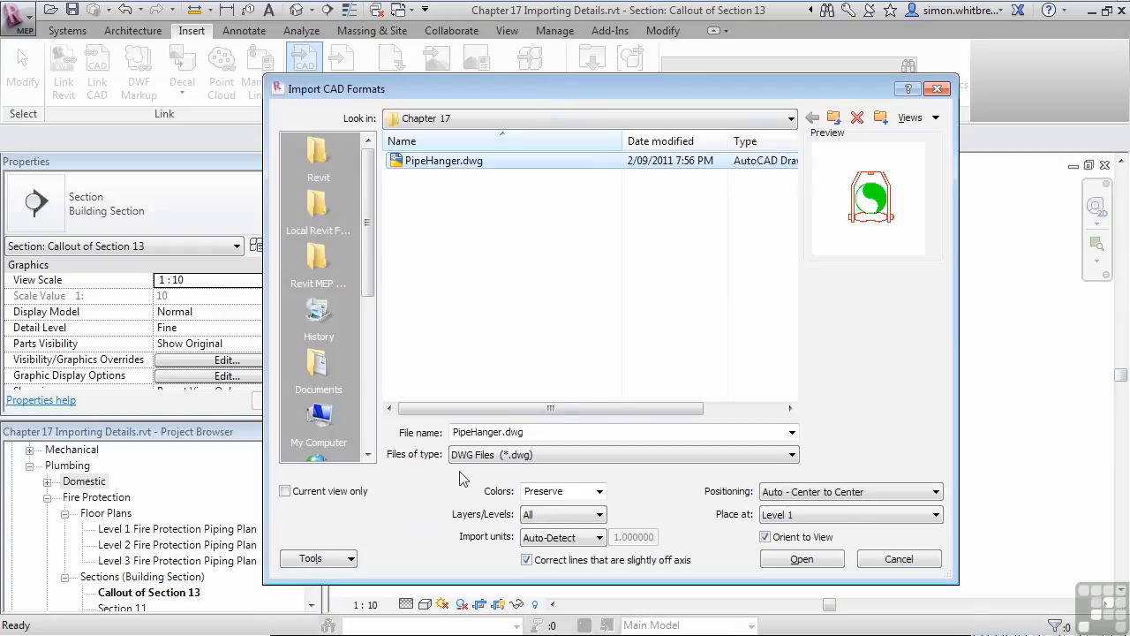
- Import the drawing with Black and White colors, into the current view only
click(600, 491)
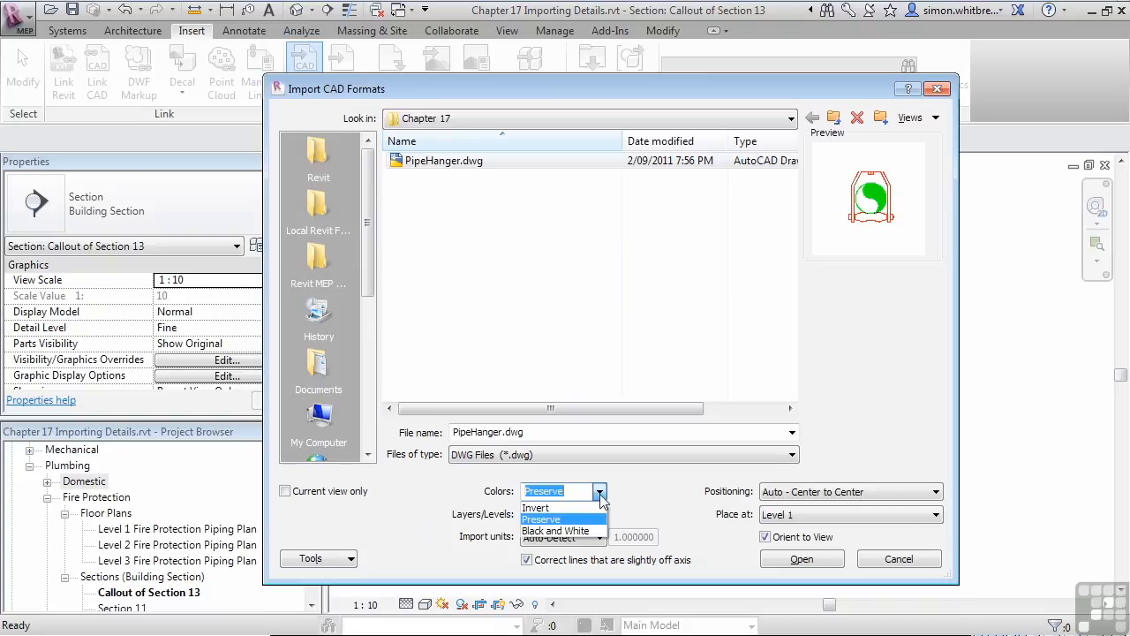
click(539, 530)
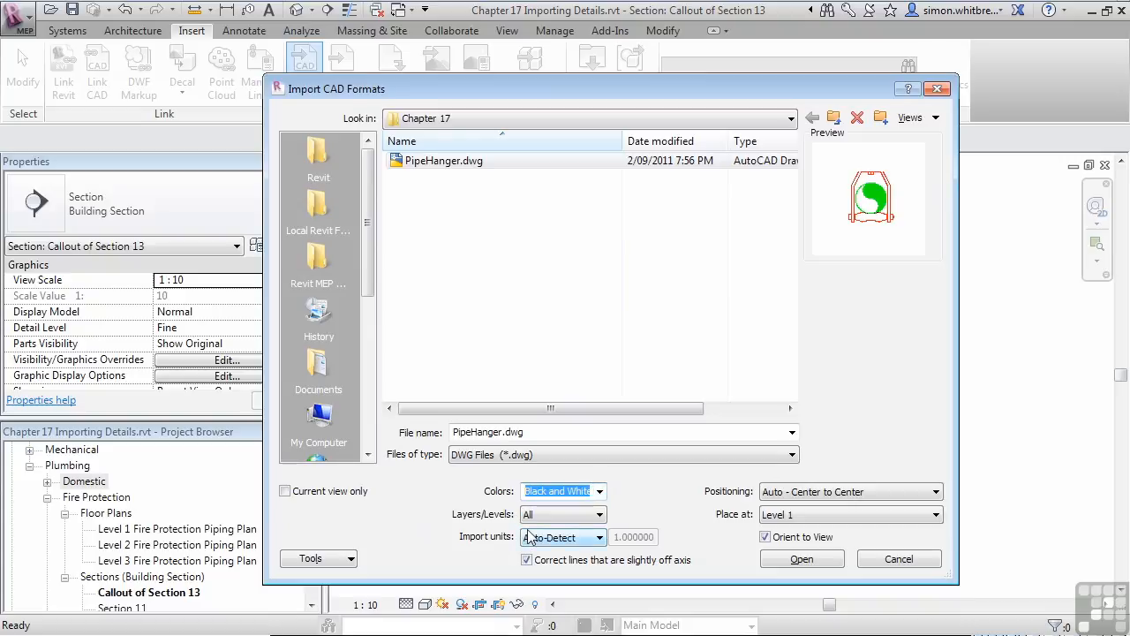
click(284, 492)
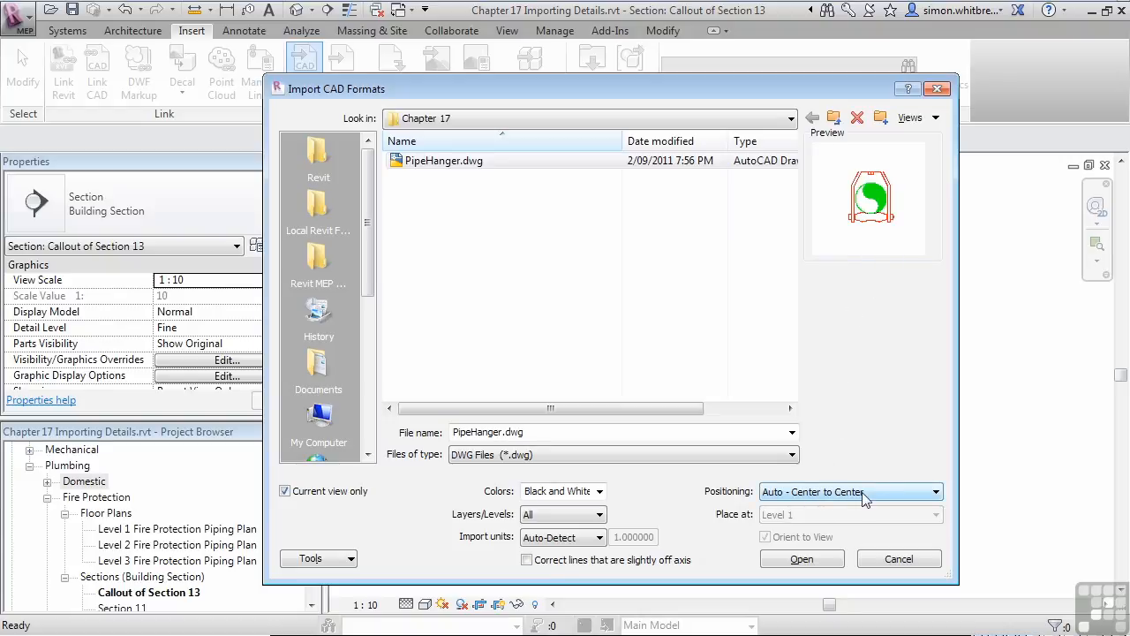
click(812, 559)
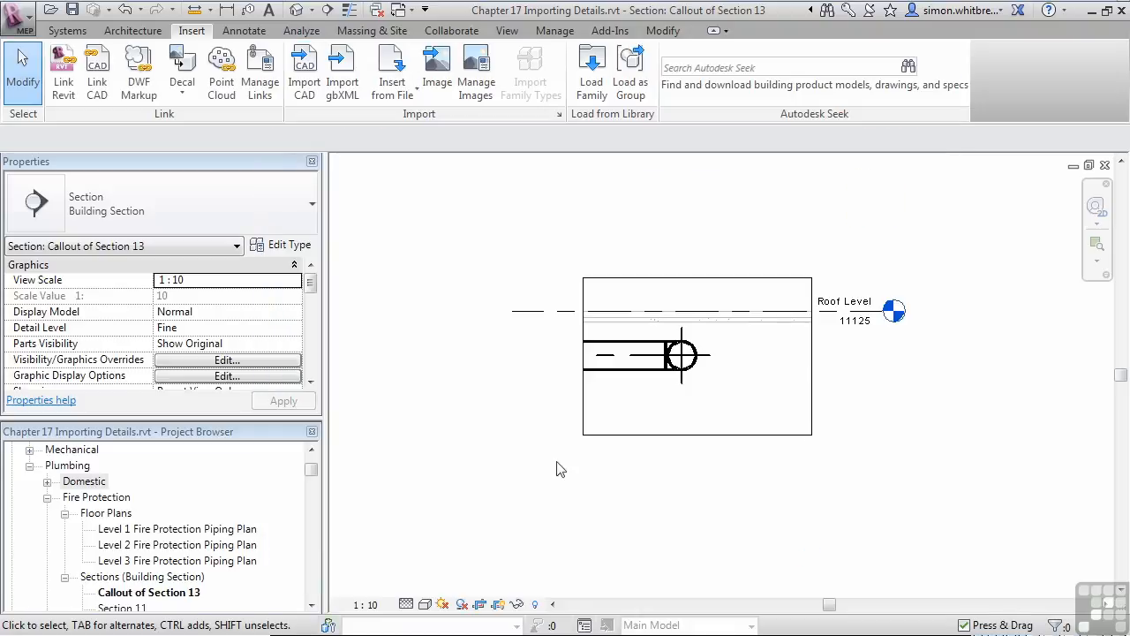
- Turn off cropping of the callout view and fit the whole view to locate the imported pipe hanger
scroll(654, 490, down, 4)
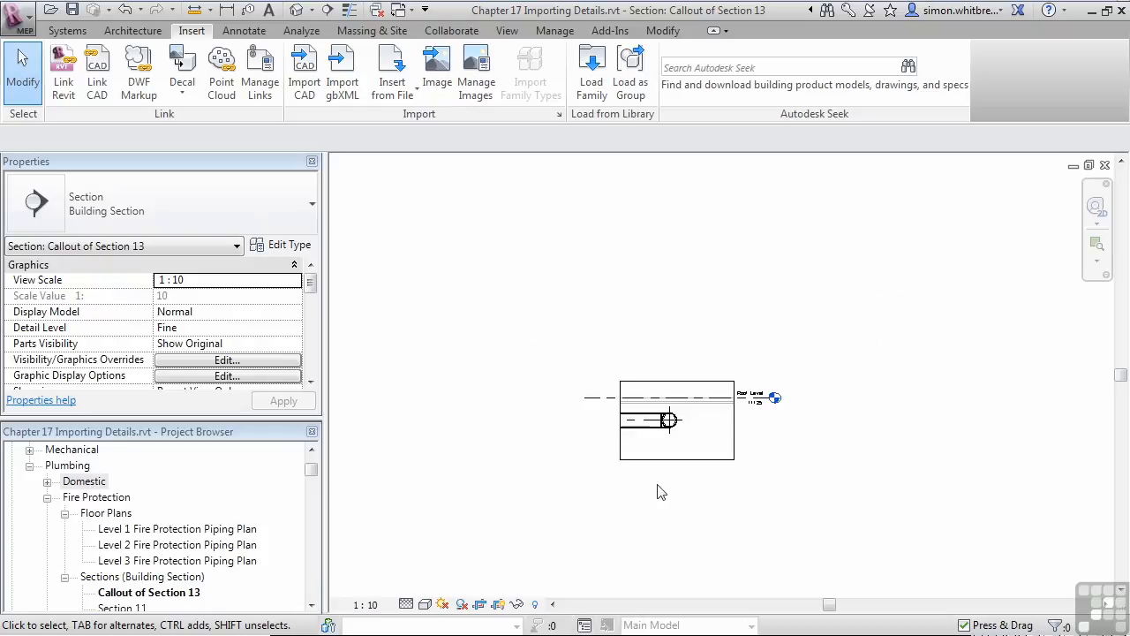
click(481, 605)
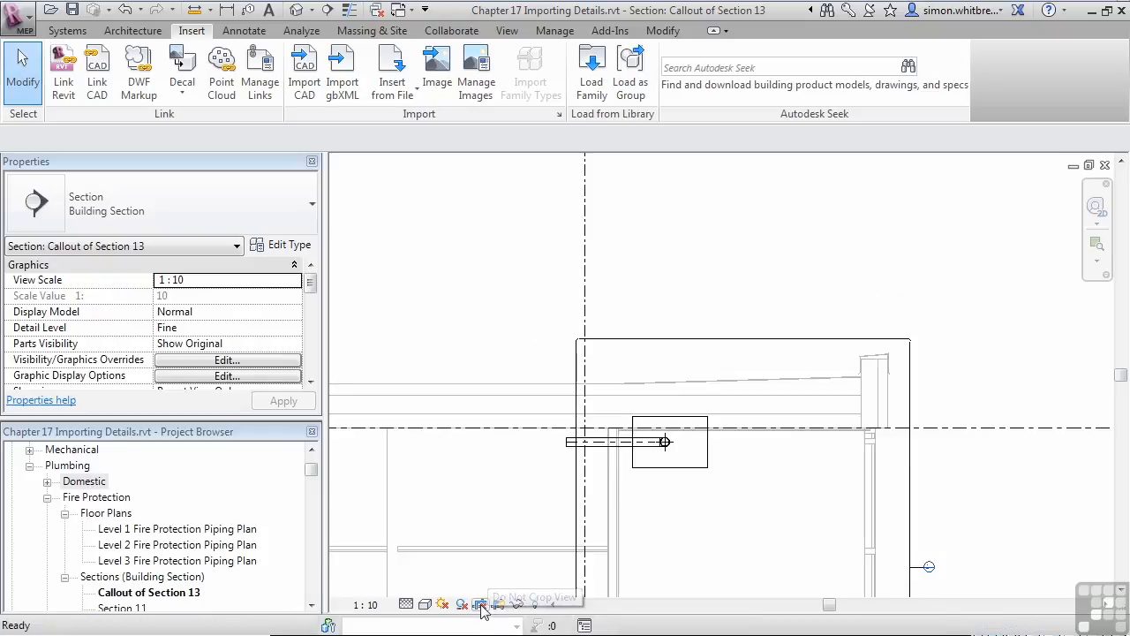
right_click(683, 277)
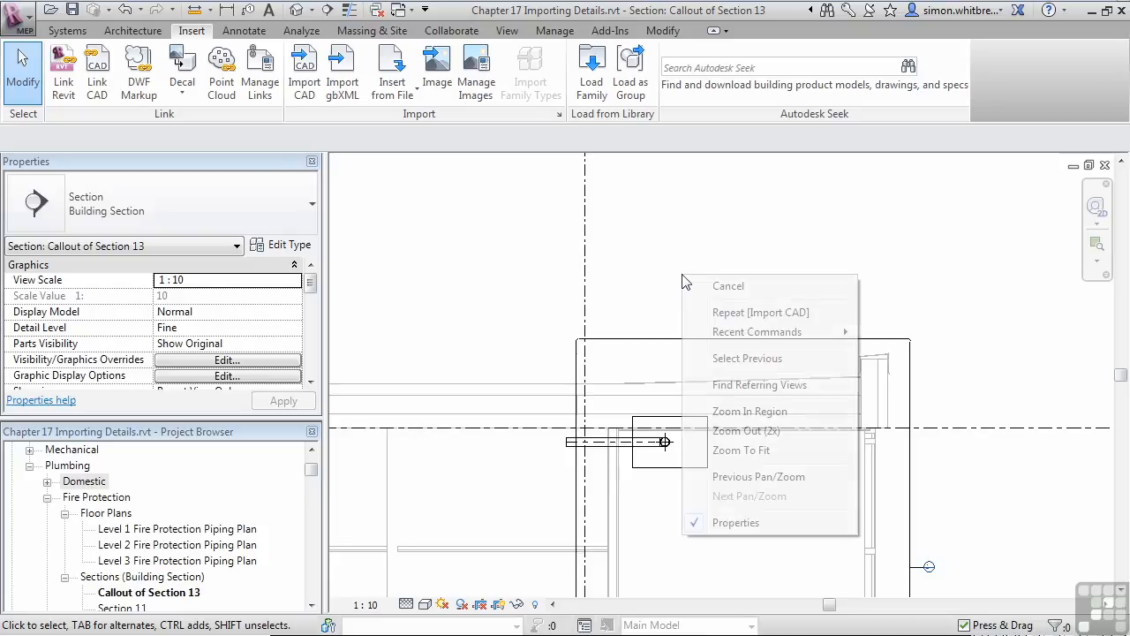
click(737, 450)
scroll(726, 329, up, 8)
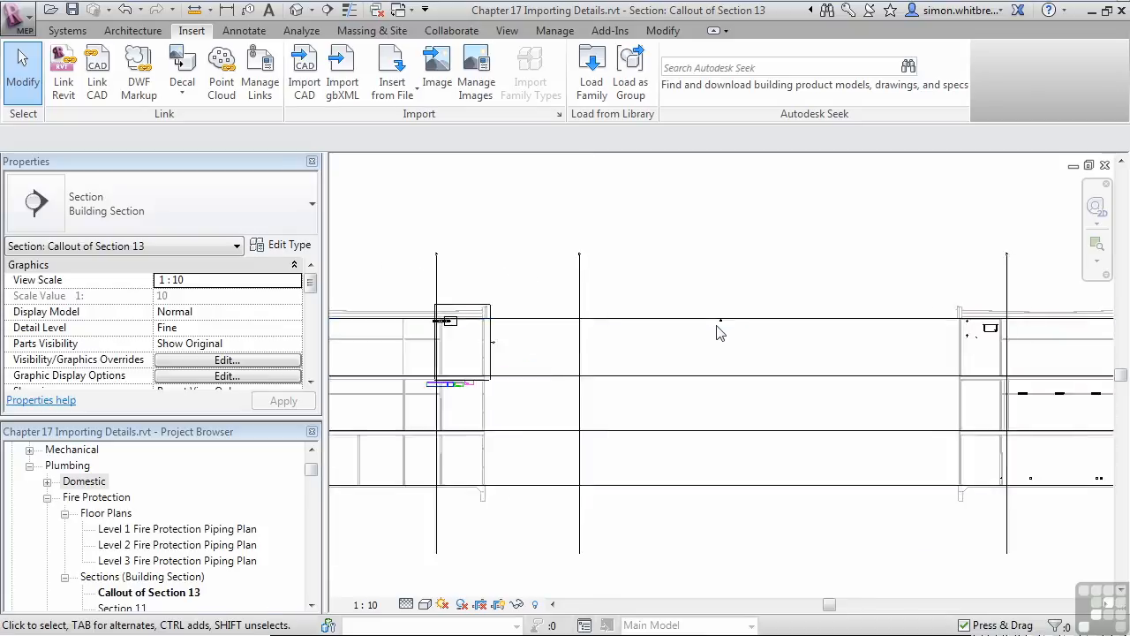
scroll(729, 321, up, 5)
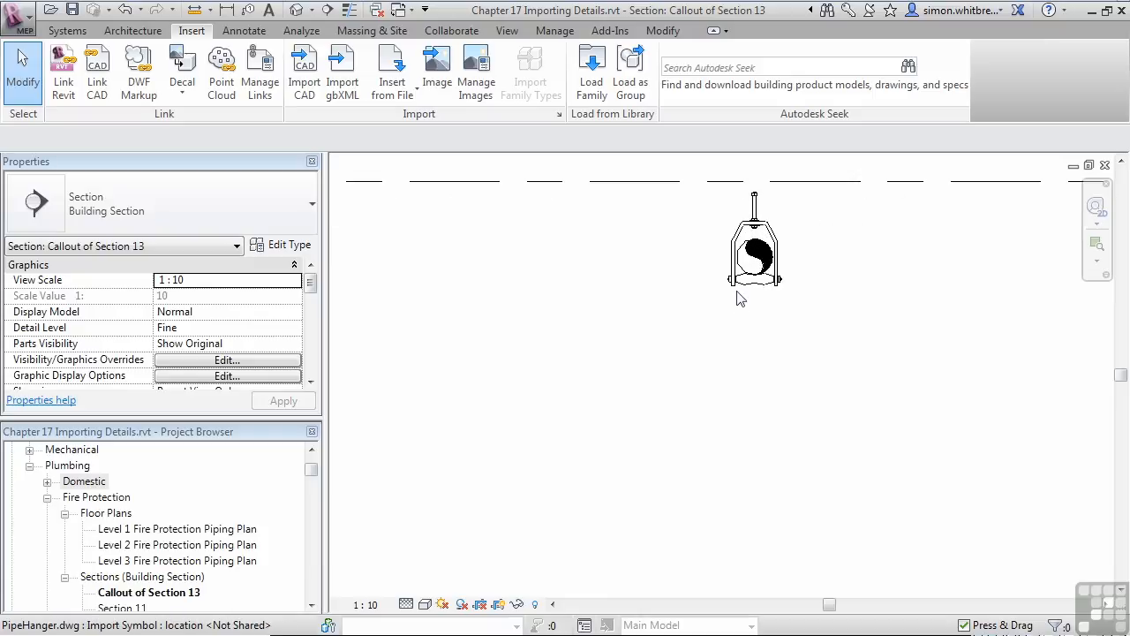
scroll(740, 301, down, 10)
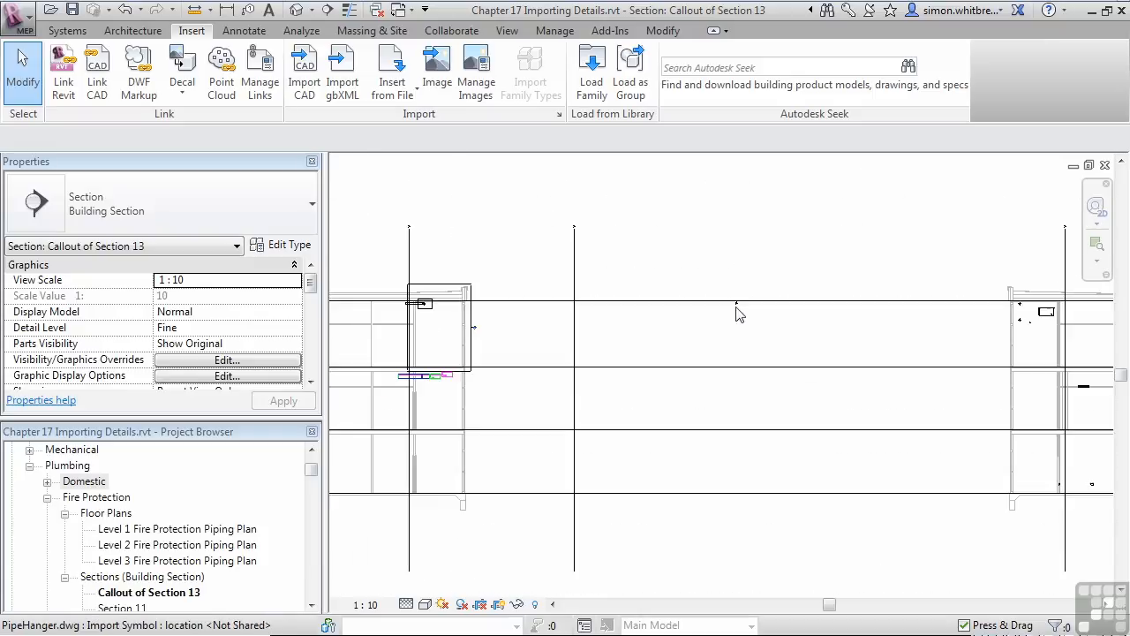
scroll(749, 442, down, 3)
- Select everything in the view and filter the selection down to PipeHanger.dwg only
drag(486, 549, 1031, 220)
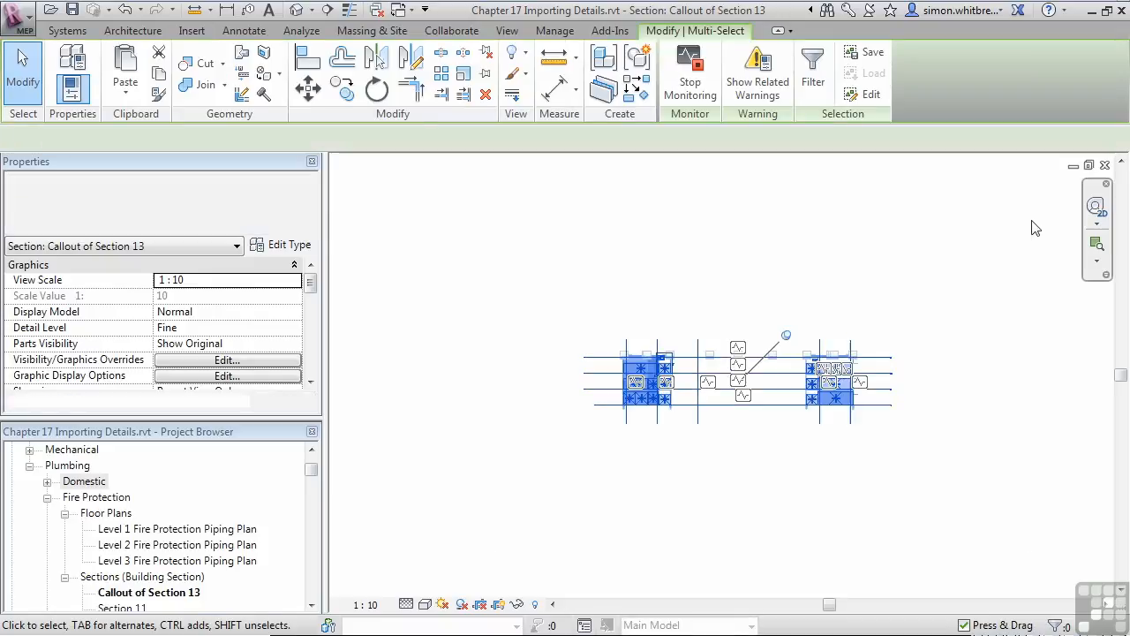
click(814, 71)
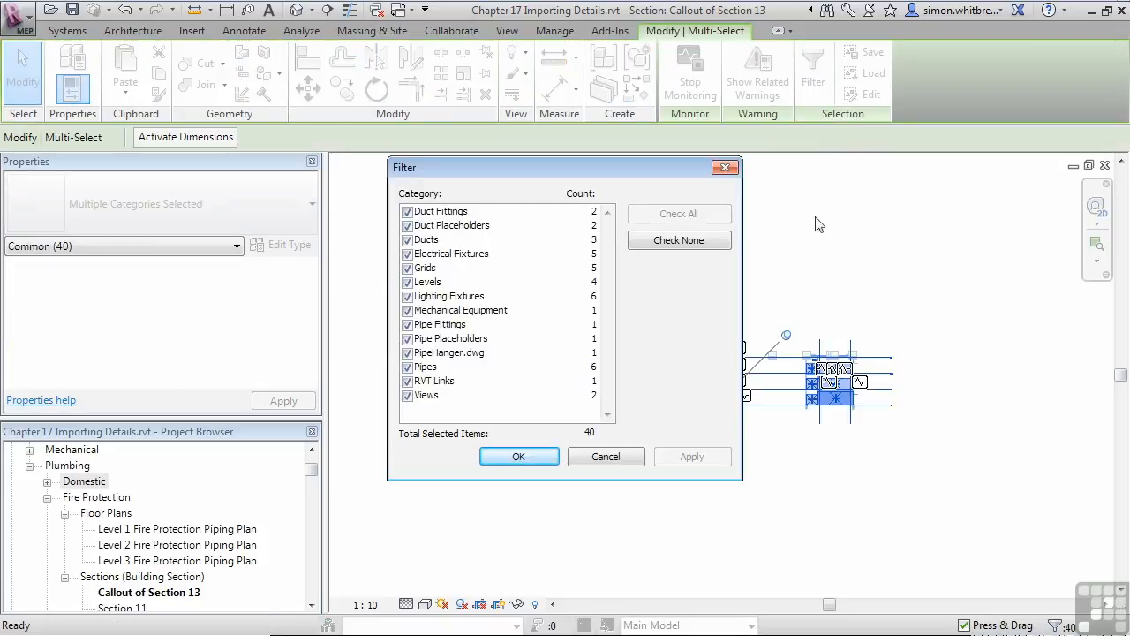
click(662, 241)
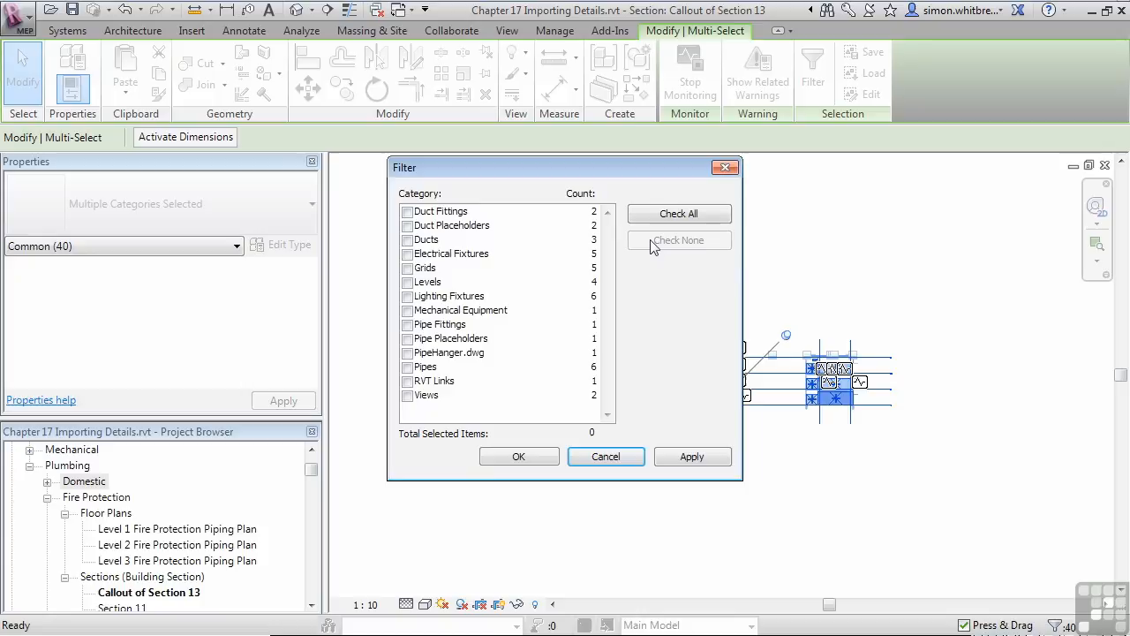
click(407, 353)
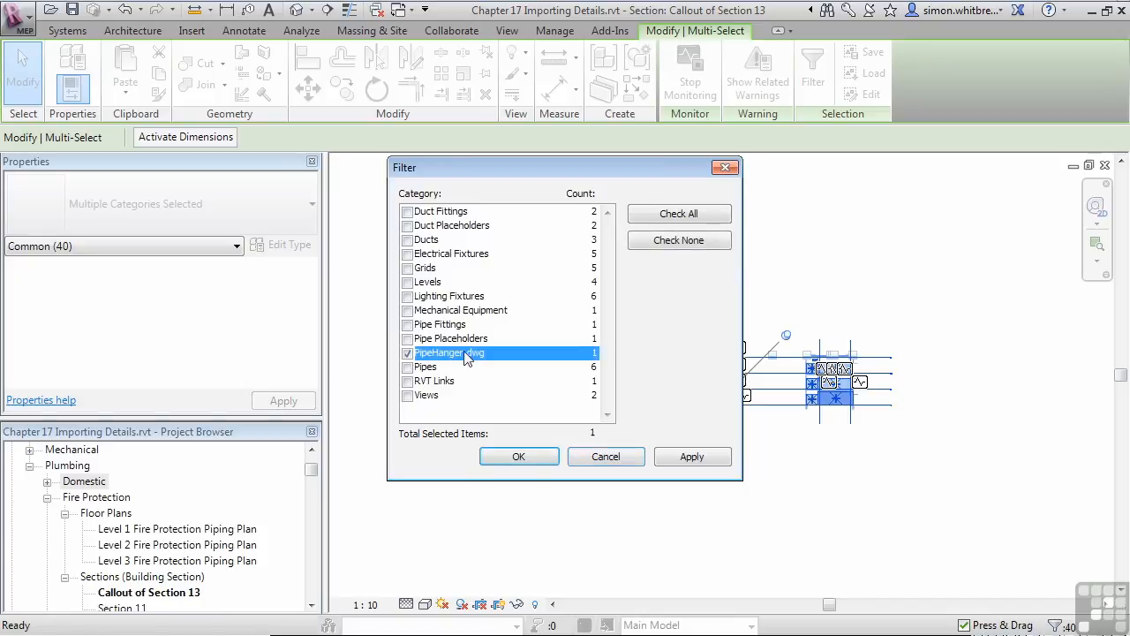
click(519, 456)
scroll(608, 522, up, 6)
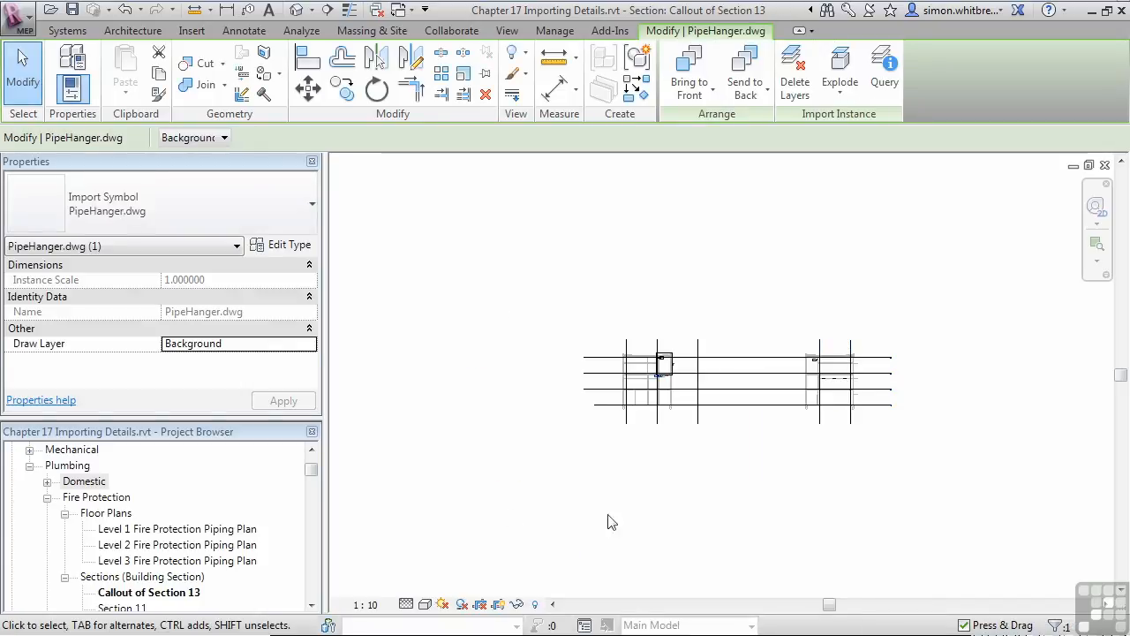
scroll(749, 260, up, 5)
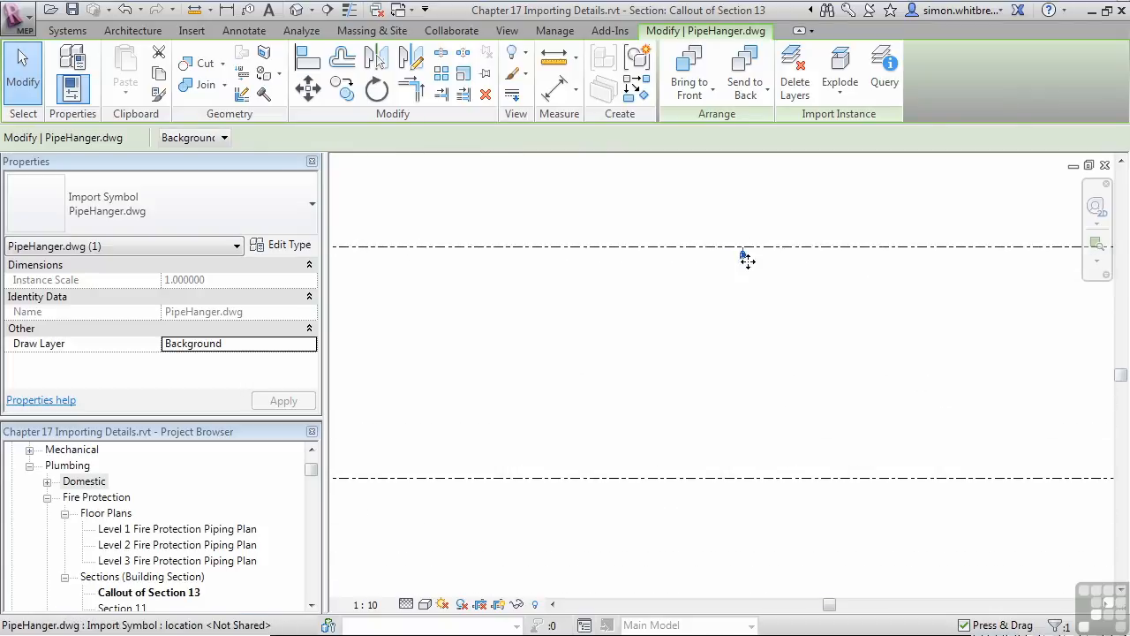
- Move the imported pipe hanger from the far end of the view into the callout area, beside the fire protection pipe's end
middle_drag(666, 321, 918, 332)
scroll(979, 323, down, 5)
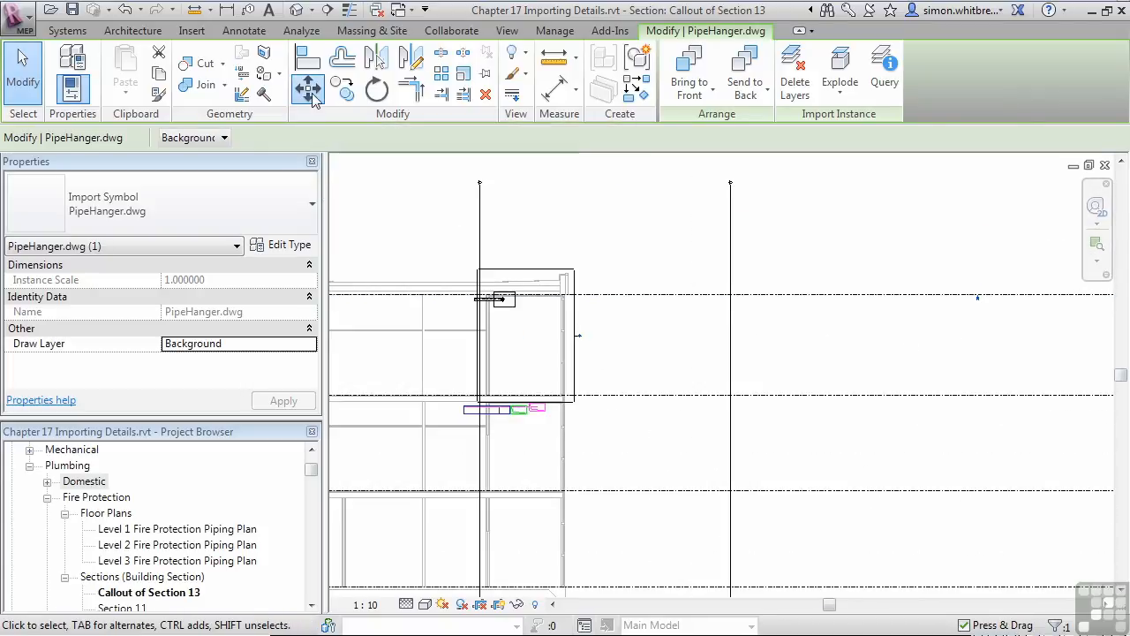
click(307, 89)
click(980, 298)
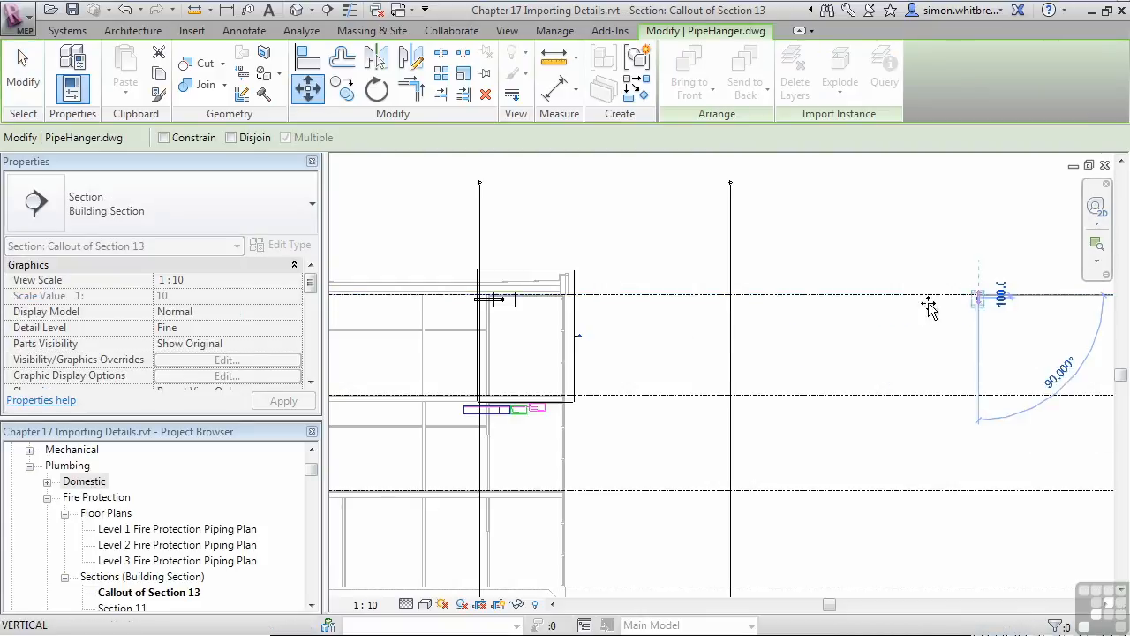
click(504, 305)
scroll(495, 300, up, 1)
scroll(499, 304, up, 5)
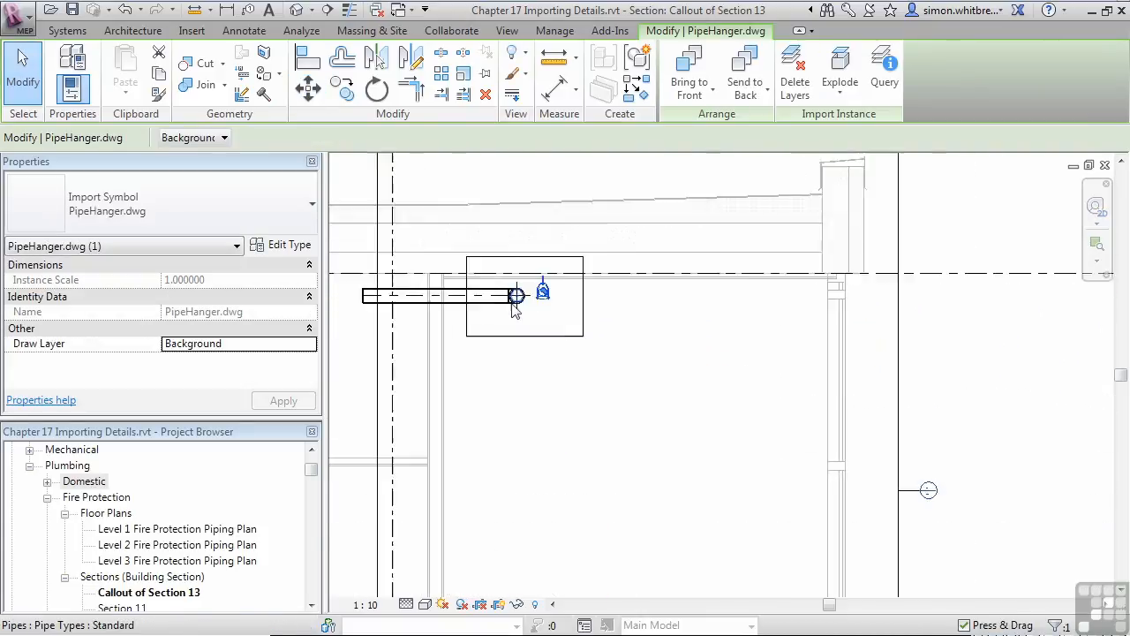
- Turn cropping of the callout view back on
click(479, 604)
scroll(428, 290, up, 4)
scroll(434, 285, up, 1)
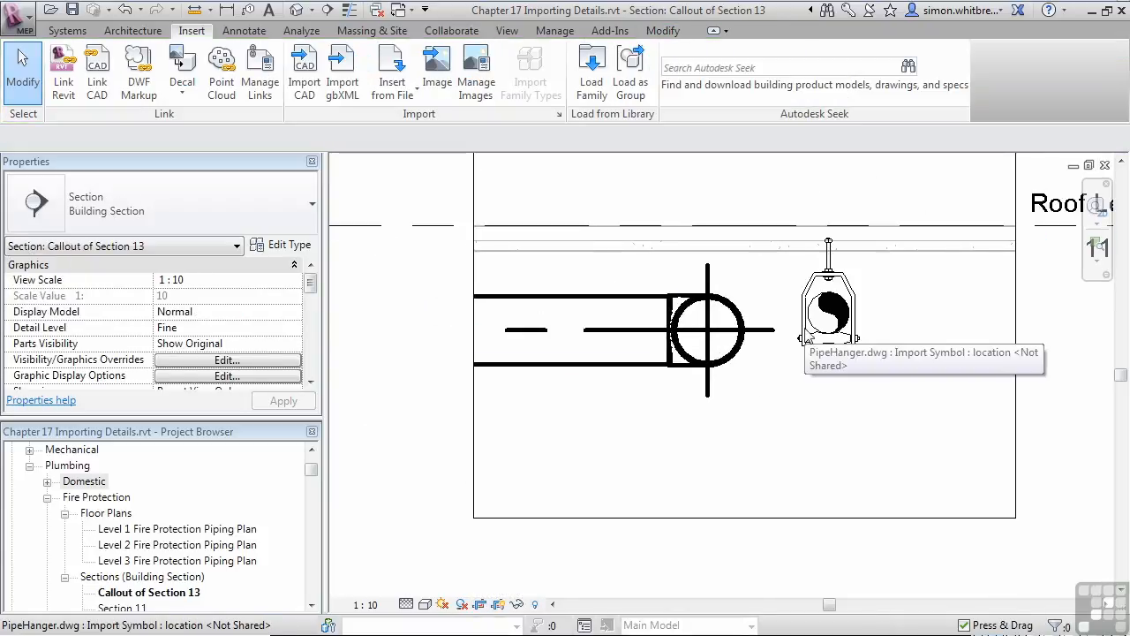
- Move the pipe hanger from its circle's center to the pipe's center using Centers snap overrides, and bring the hanger to the front
click(805, 301)
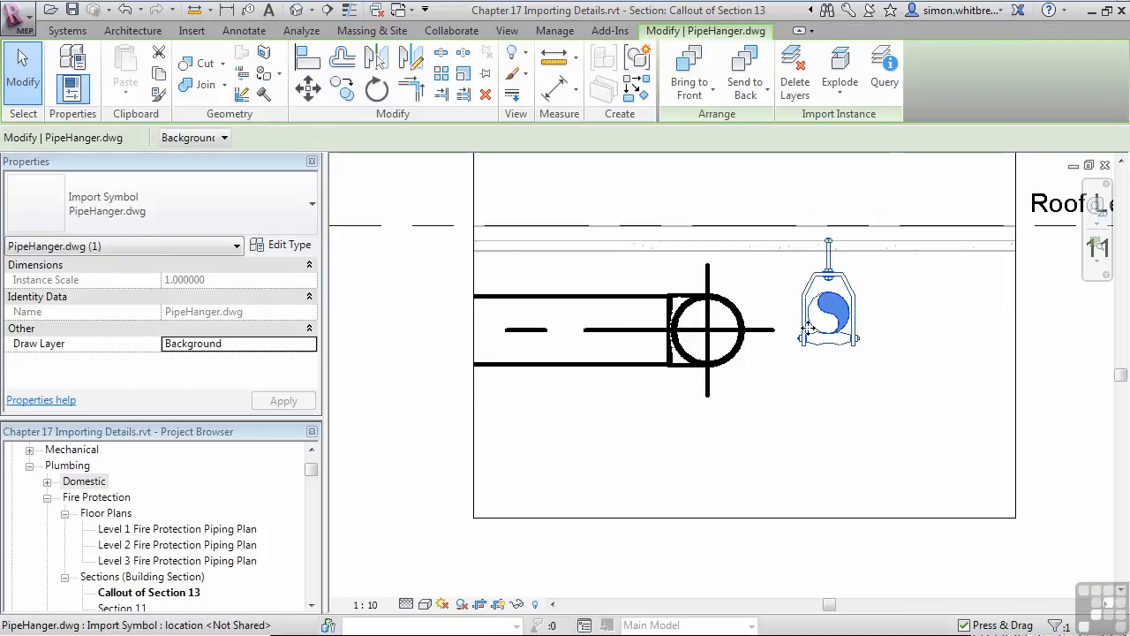
click(307, 88)
right_click(817, 334)
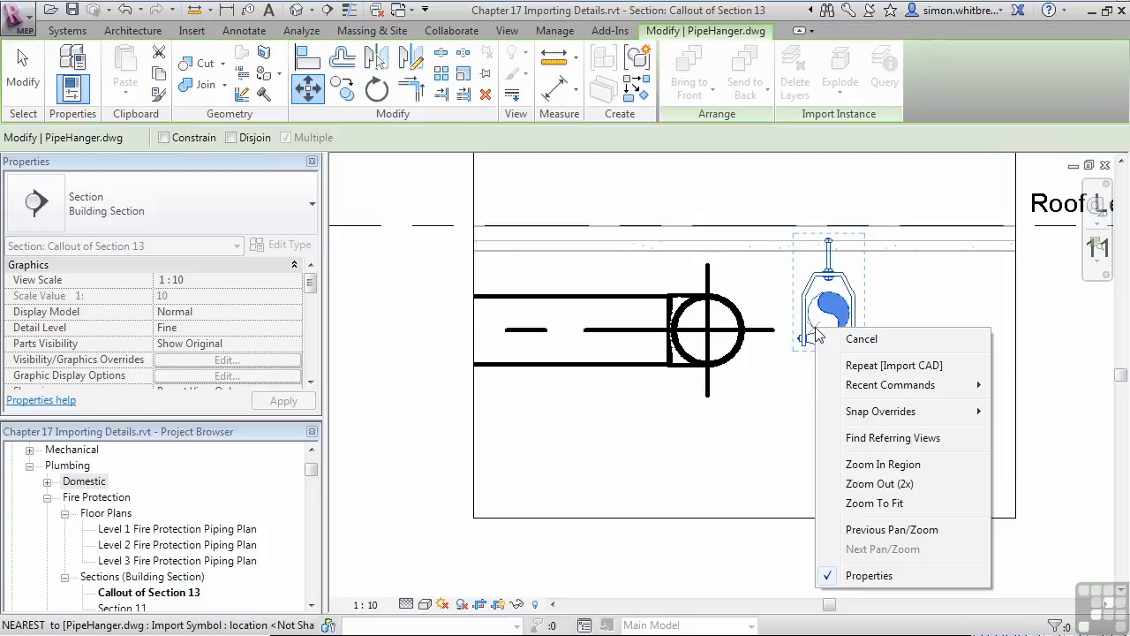
mouse_move(858, 415)
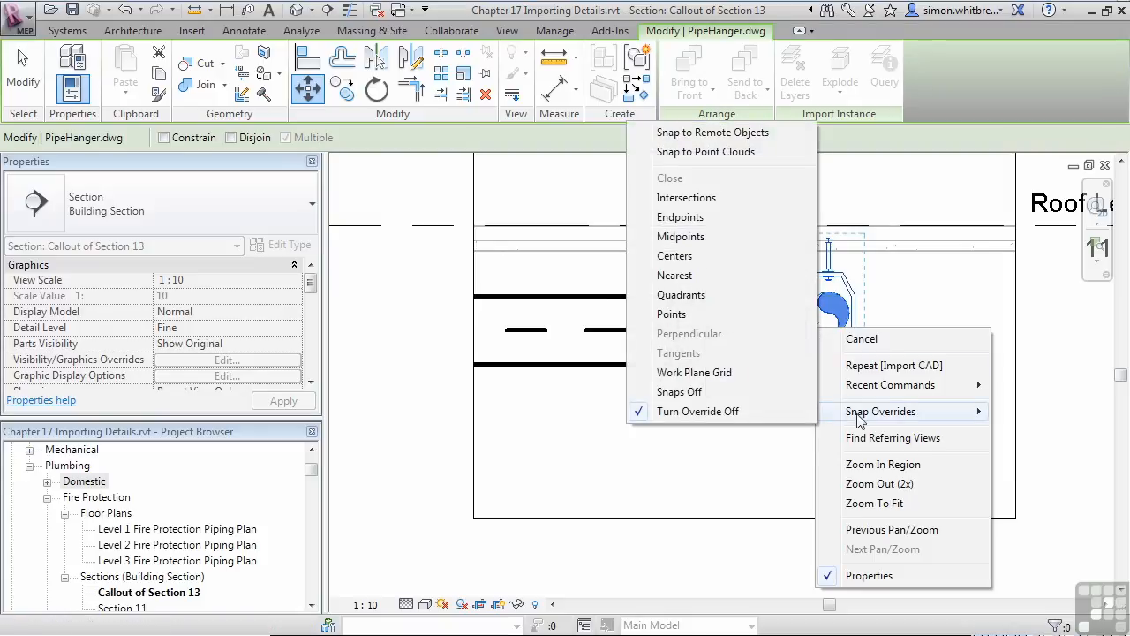
click(685, 256)
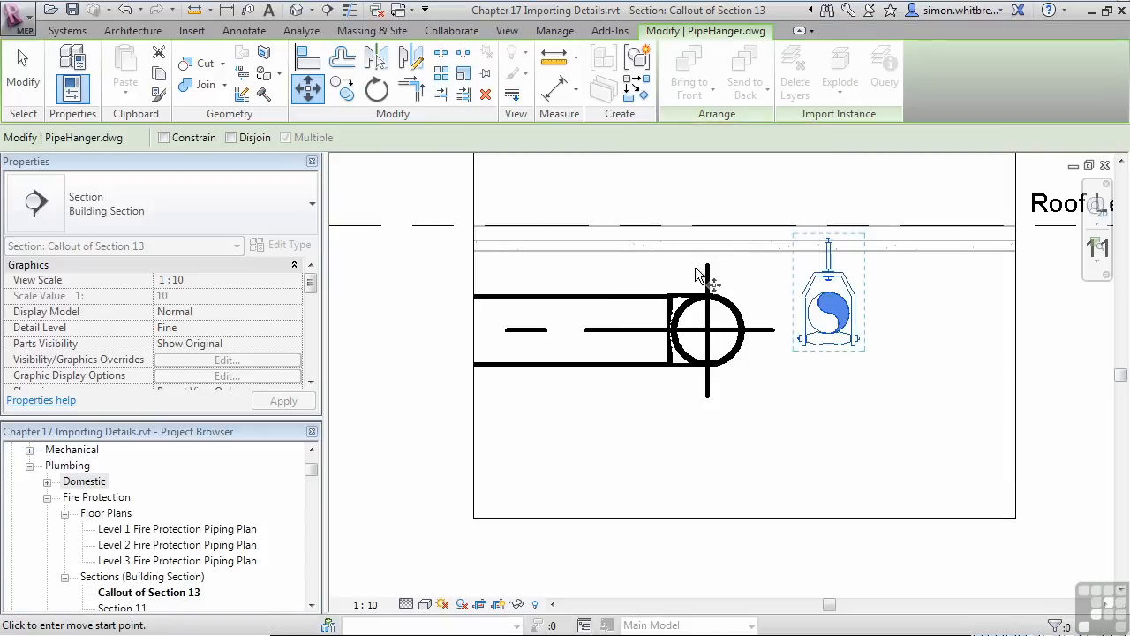
click(812, 332)
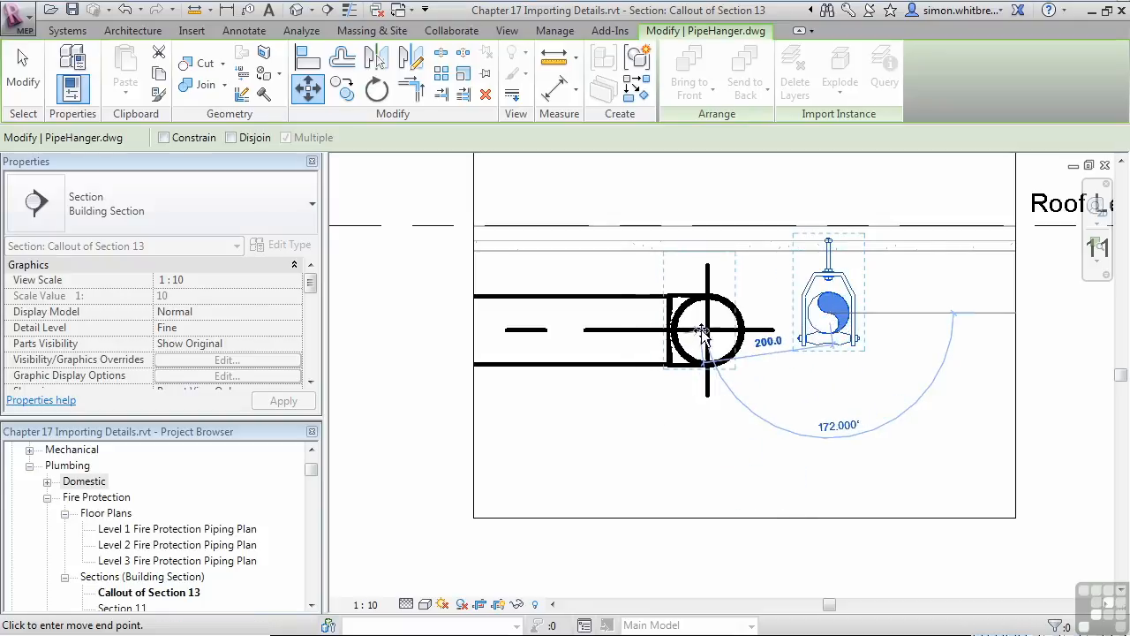
right_click(733, 355)
mouse_move(779, 446)
click(955, 282)
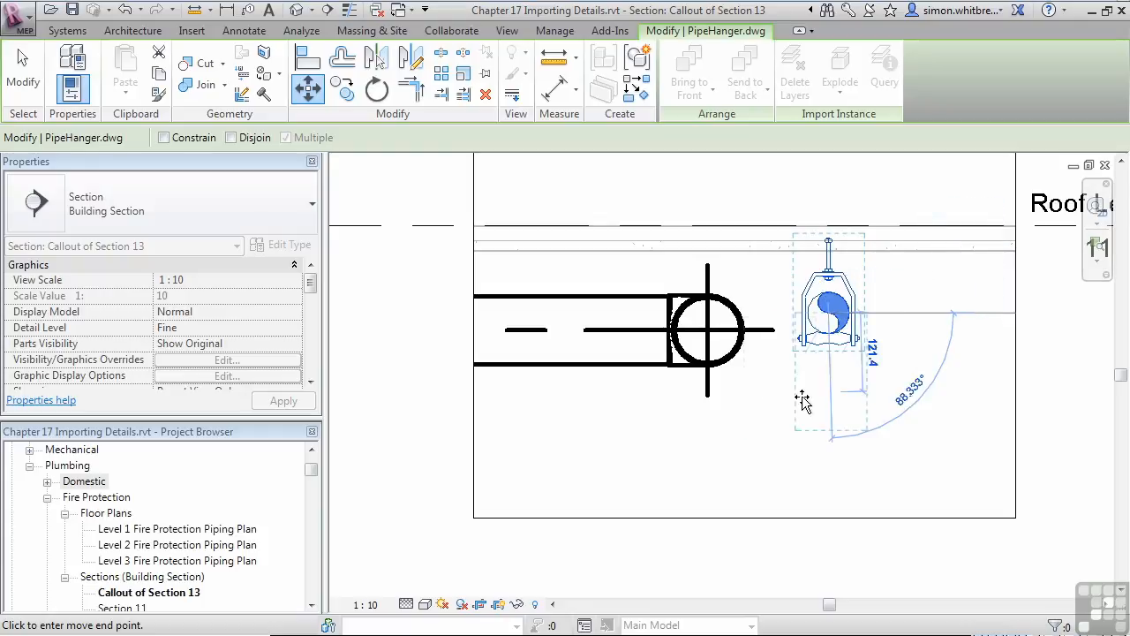
click(736, 351)
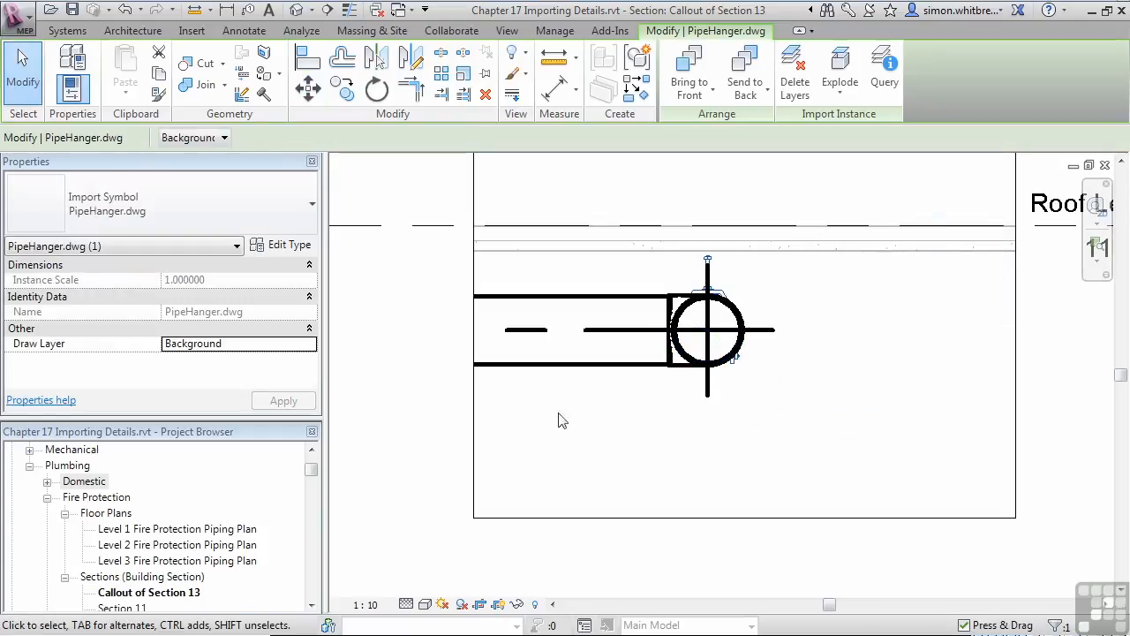
click(683, 98)
click(687, 123)
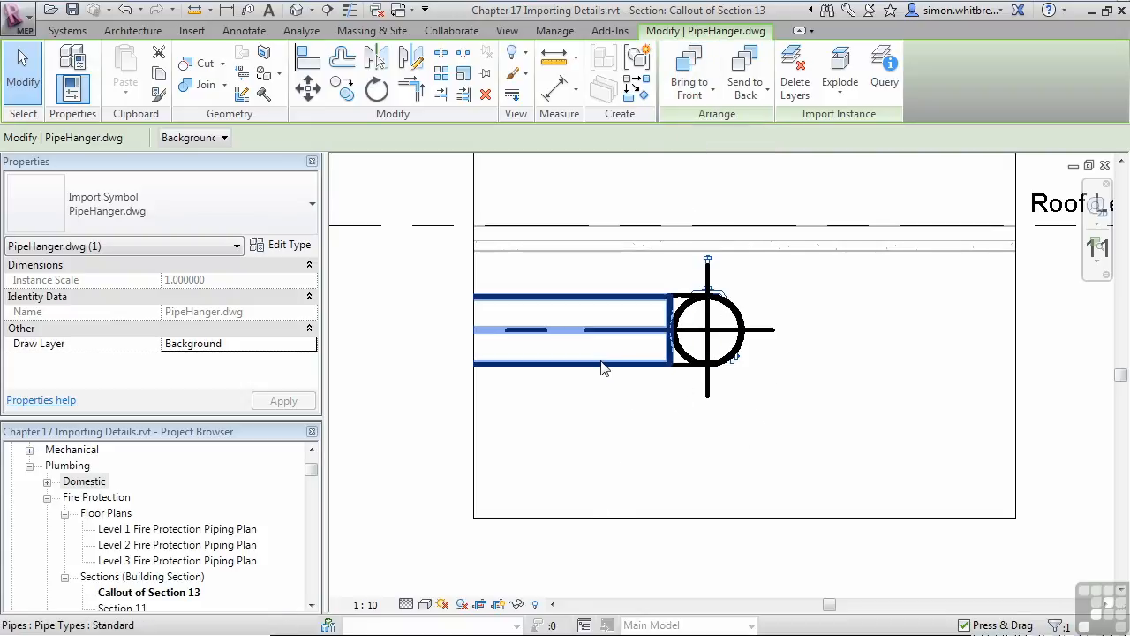
- Select the whole pipe network behind the hanger and hide its elements in the callout view
key(Tab)
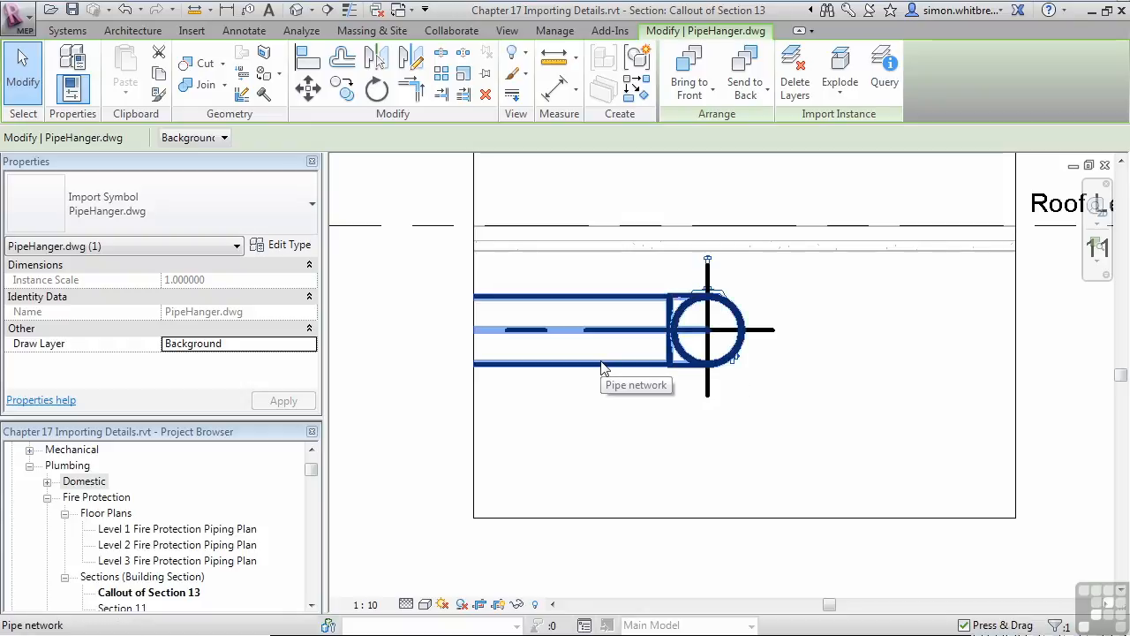
click(604, 366)
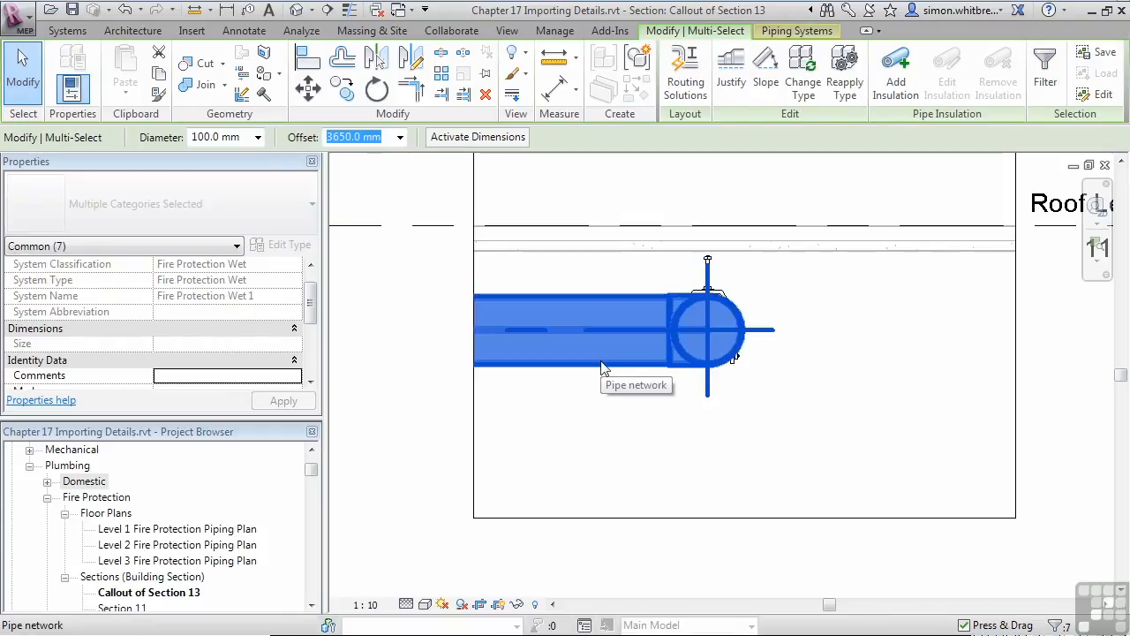
right_click(604, 369)
mouse_move(730, 335)
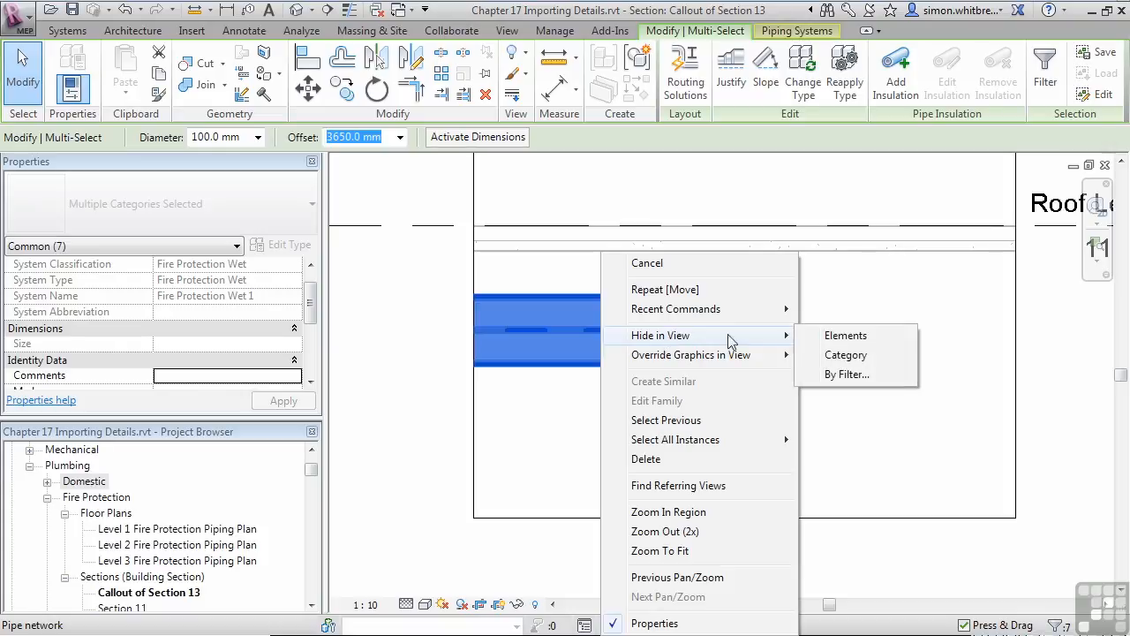
click(833, 340)
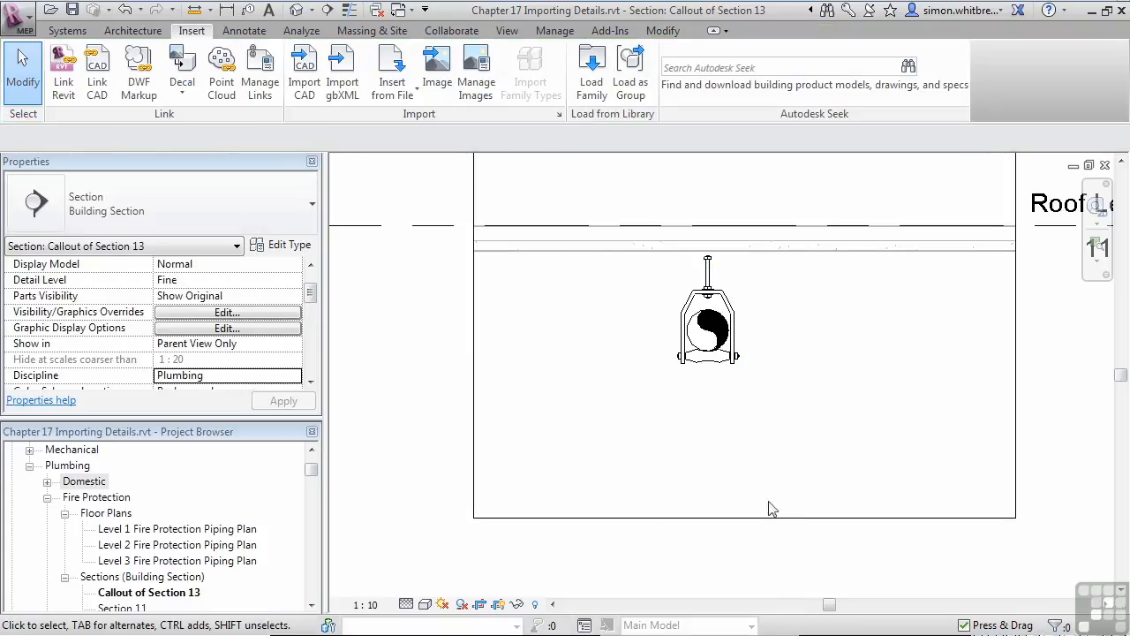